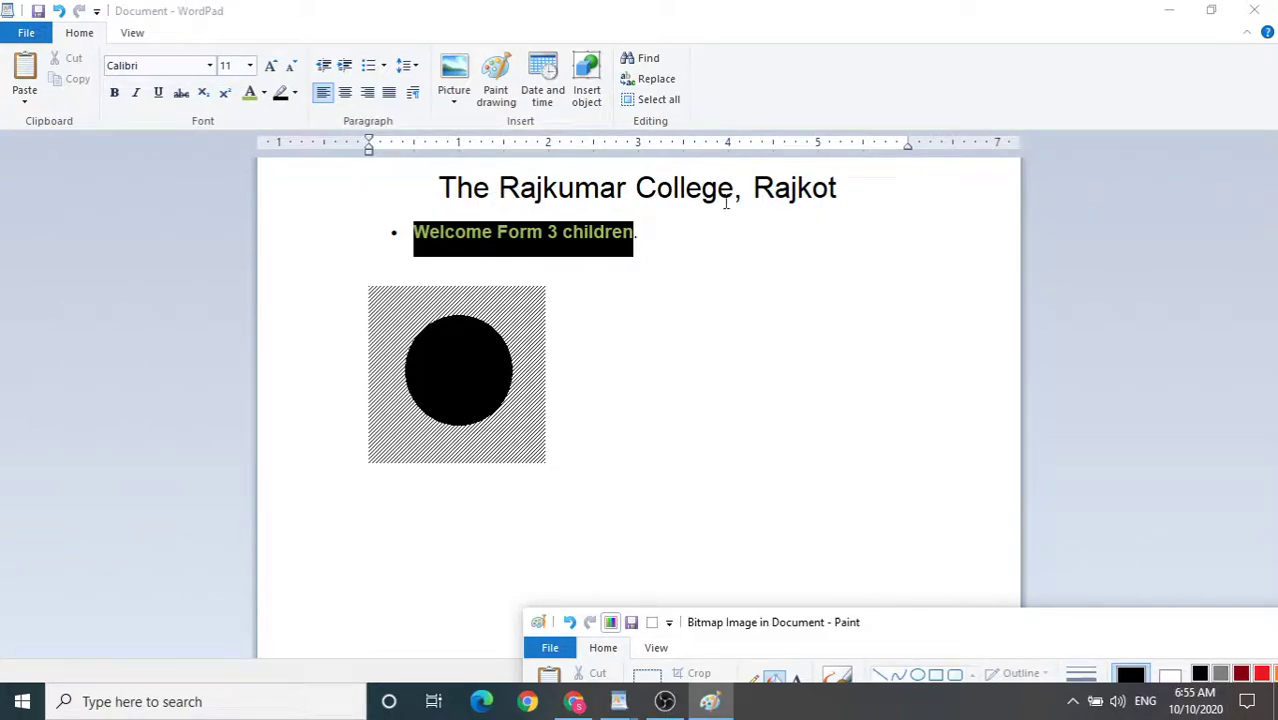
Close the Paint window of the embedded circle drawing and return to the WordPad document
left_click_drag(973, 633, 596, 66)
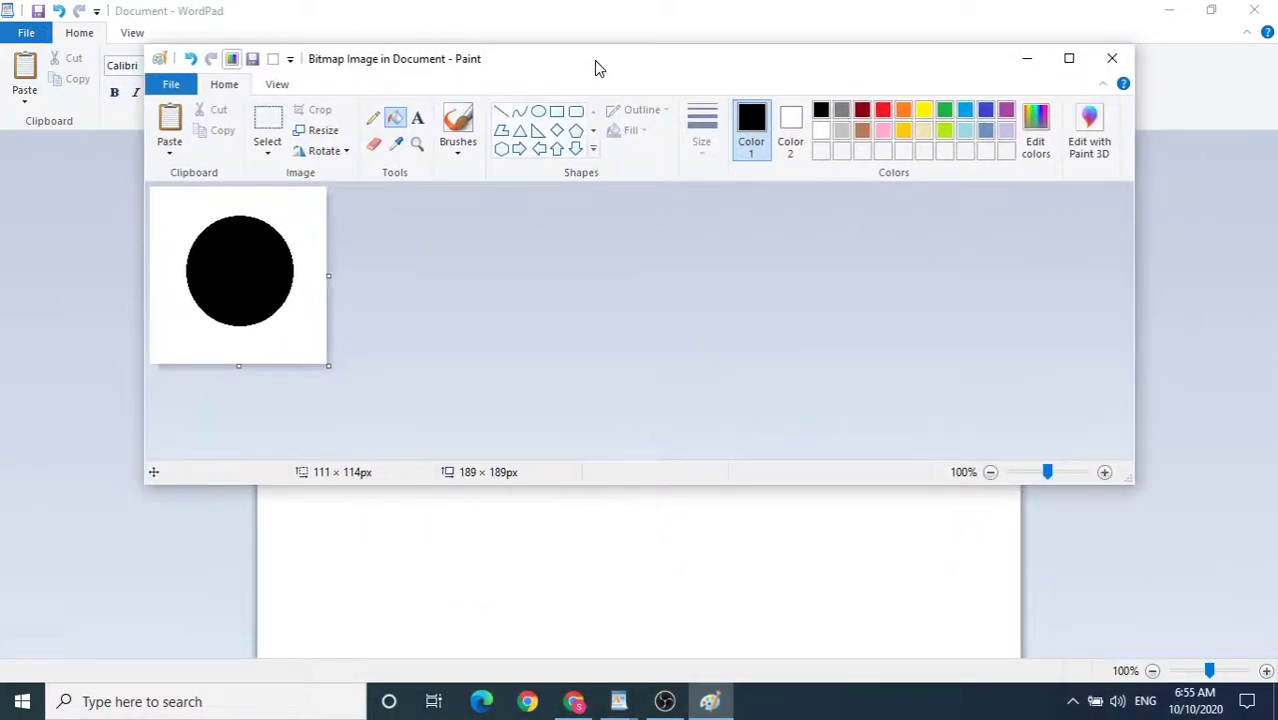
left_click(1111, 58)
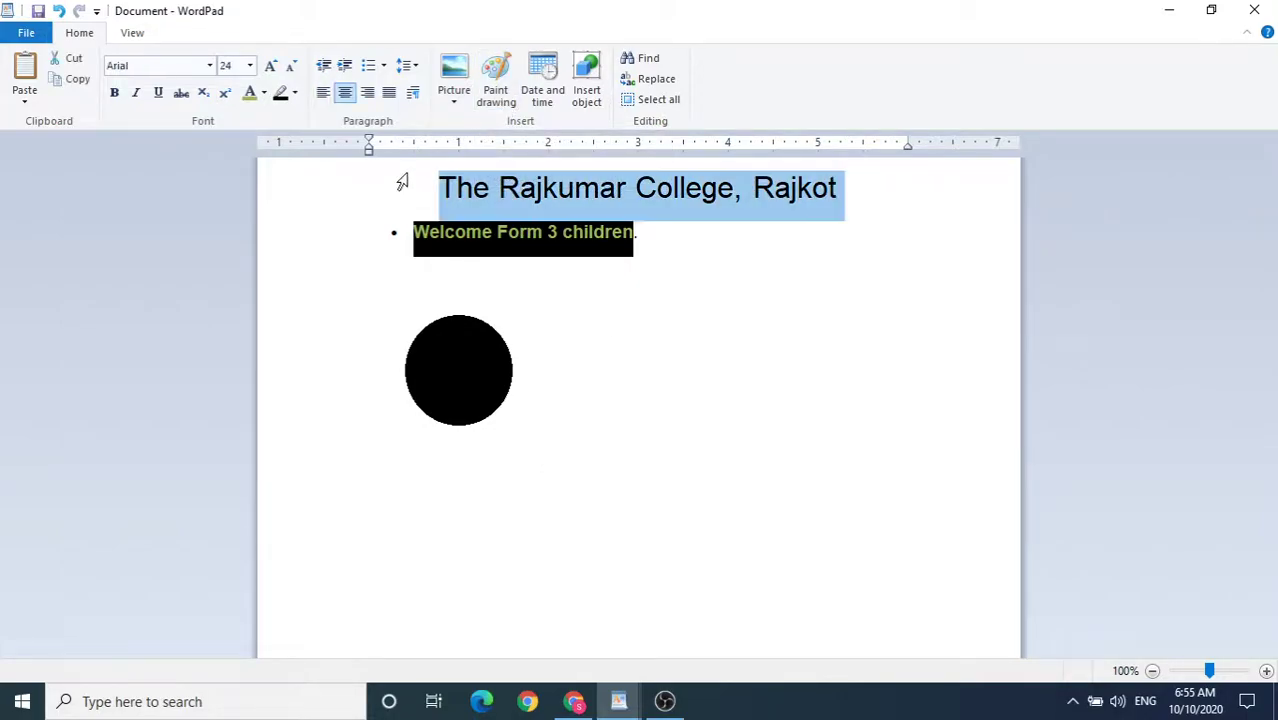
left_click_drag(402, 182, 428, 394)
key("Delete")
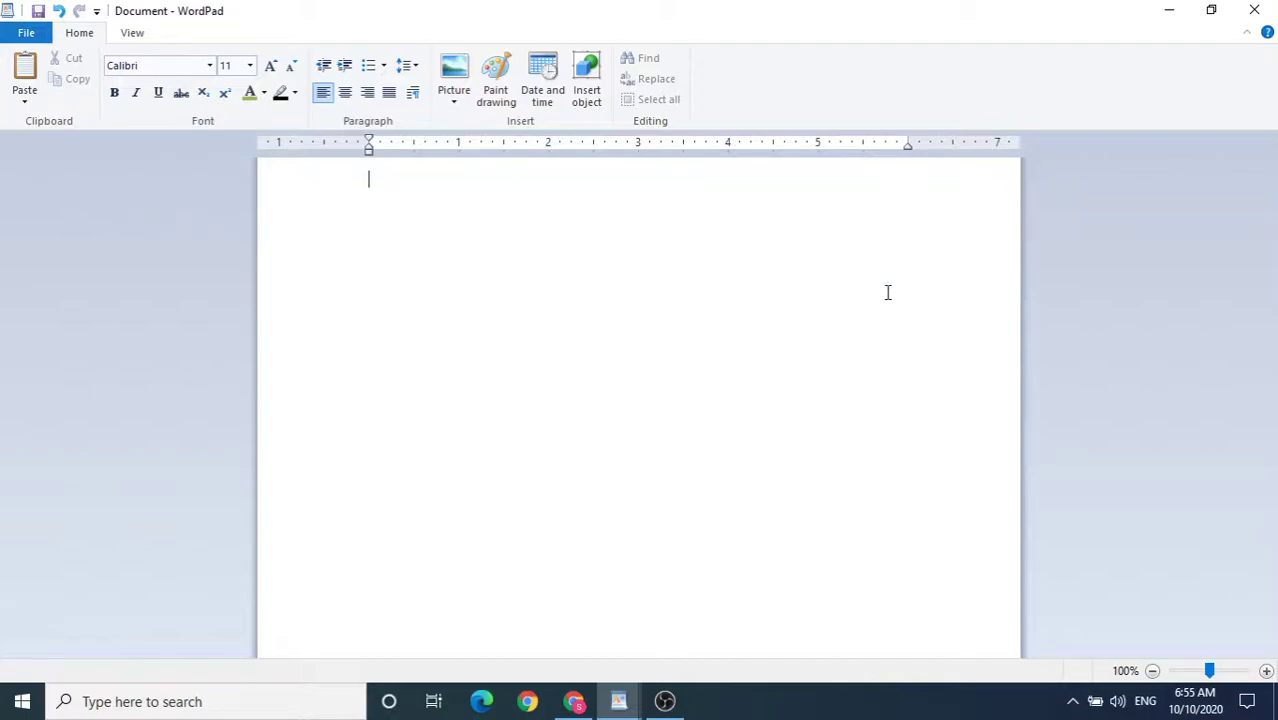
left_click(1257, 12)
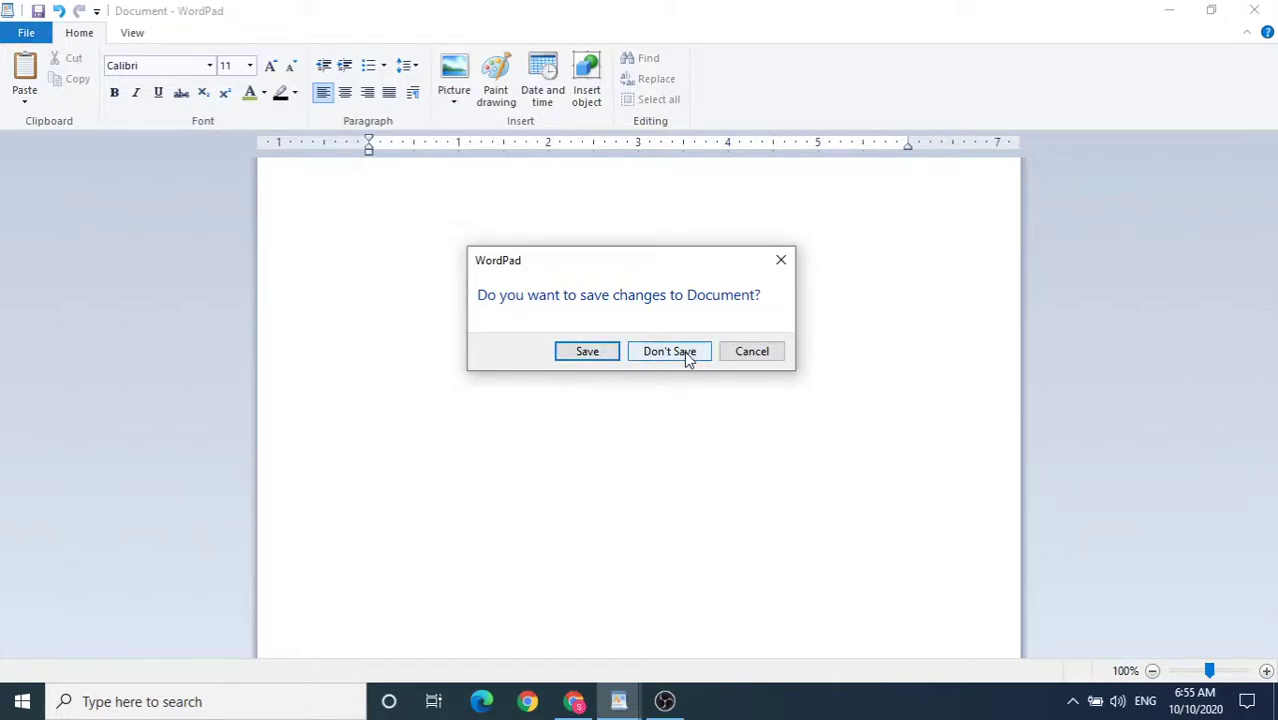
left_click(570, 354)
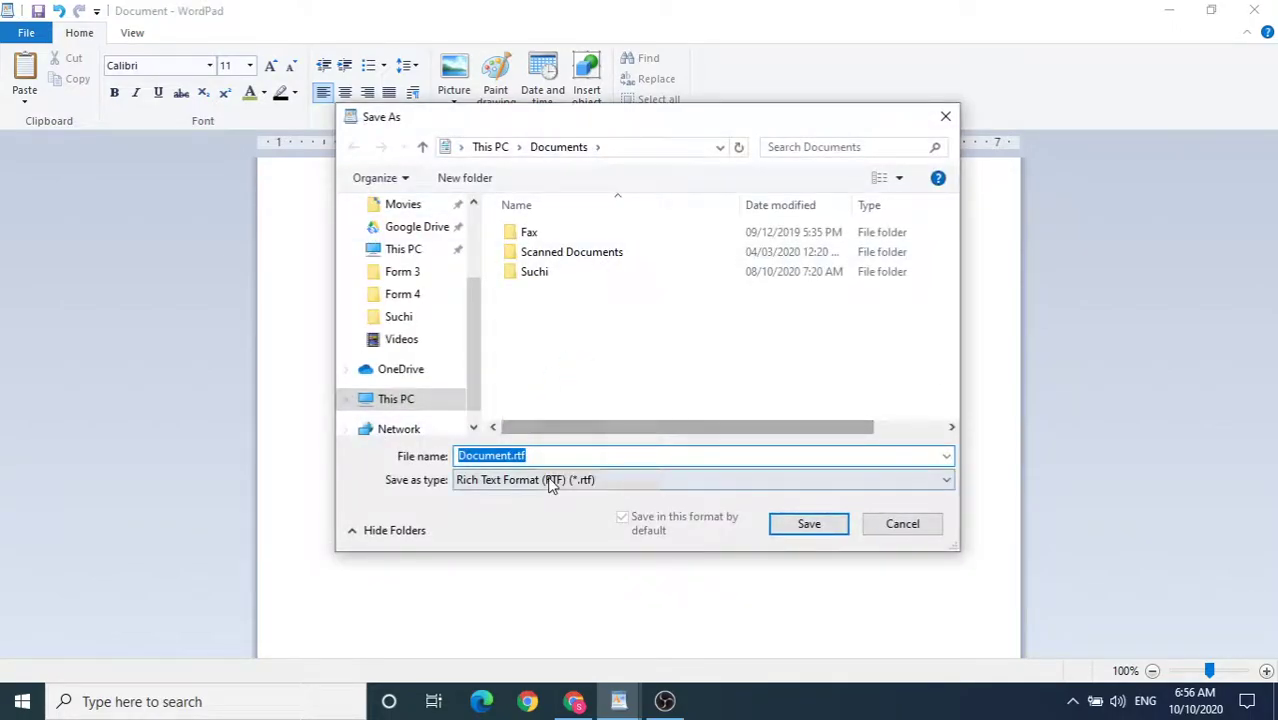
left_click(903, 527)
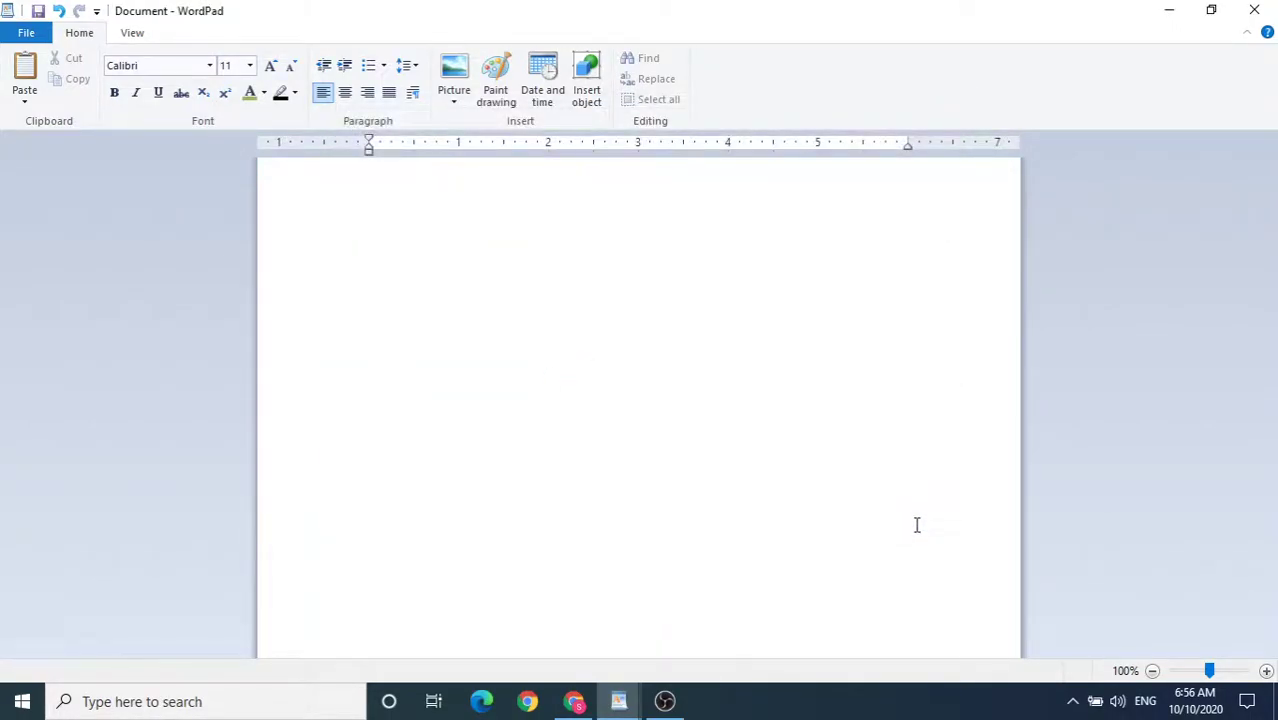
key("ctrl+z")
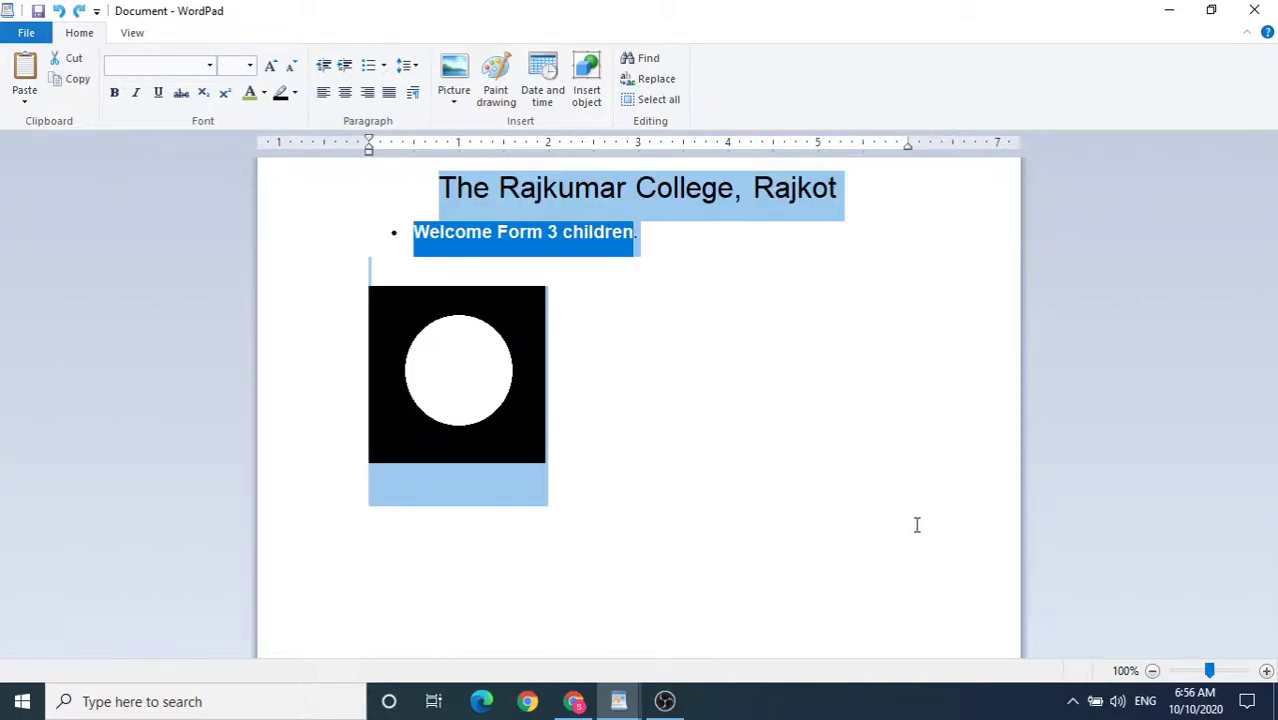
left_click(827, 442)
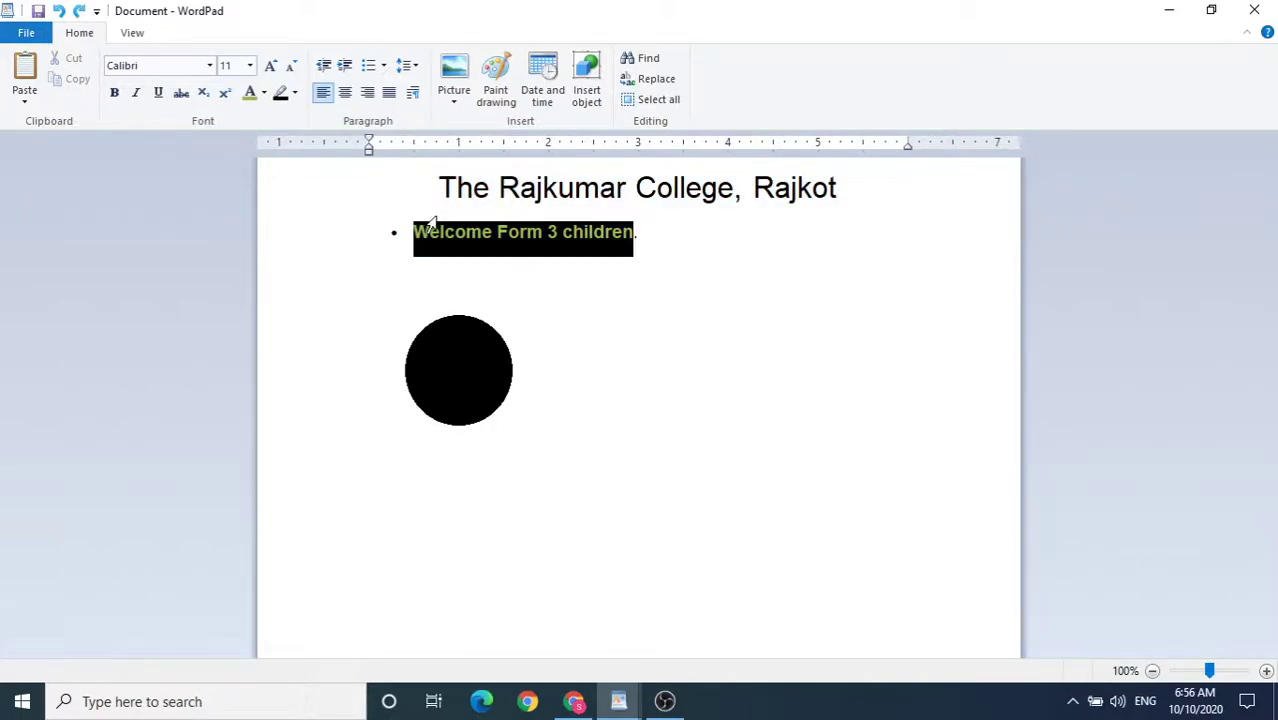
Close the document, saving it as "Form3 wordpad.rtf" in the Documents folder, and show the desktop
left_click(1256, 12)
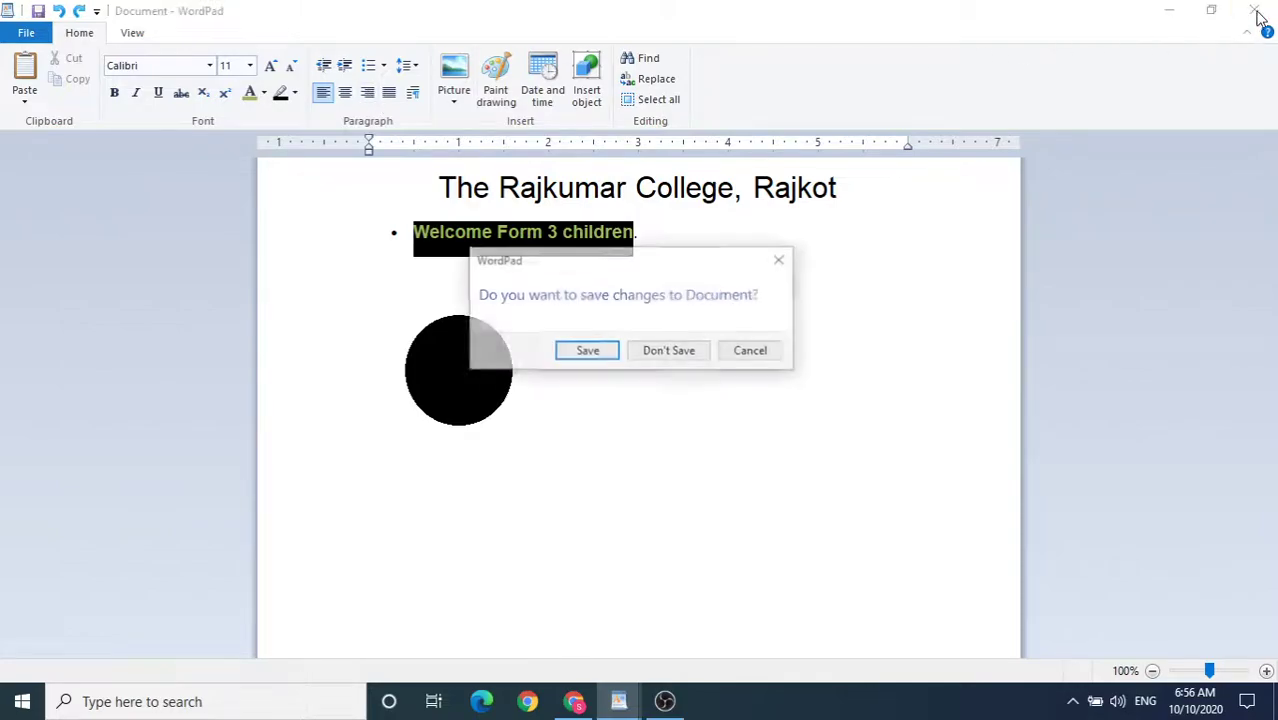
left_click(594, 355)
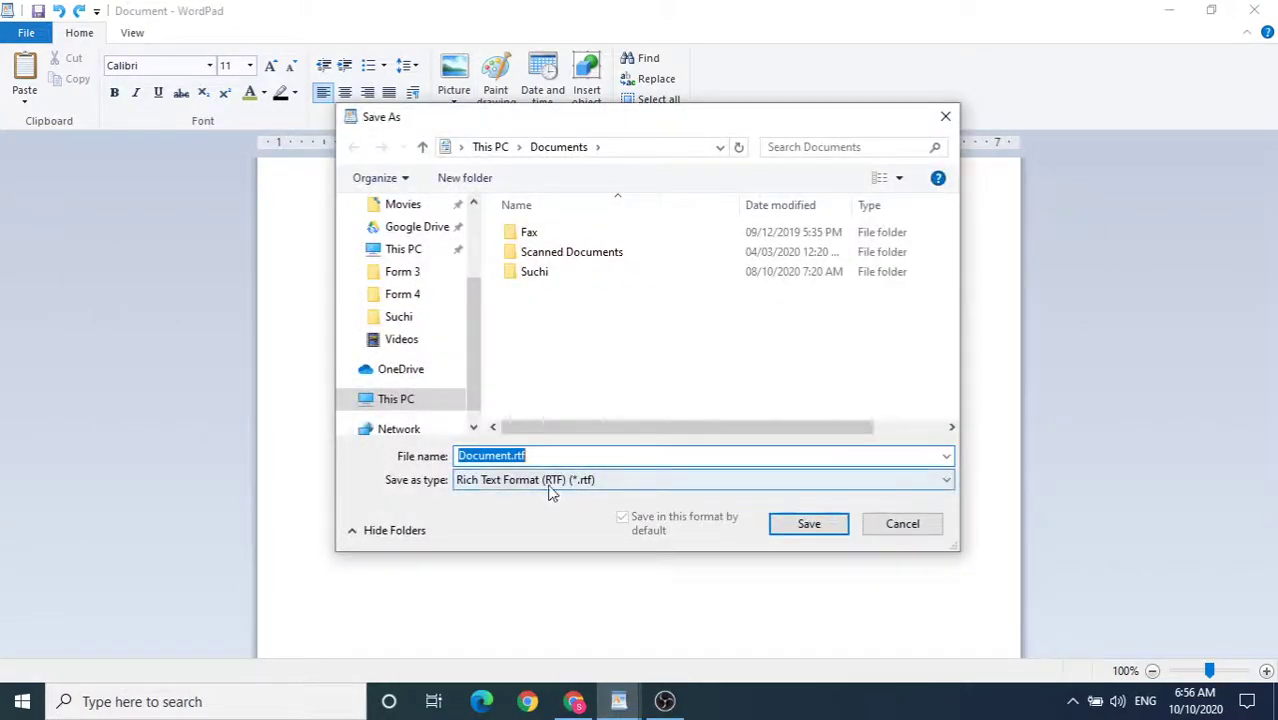
left_click(511, 456)
key("BackSpace")
key("BackSpace")
key("BackSpace")
key("BackSpace")
key("BackSpace")
key("BackSpace")
key("BackSpace")
key("BackSpace")
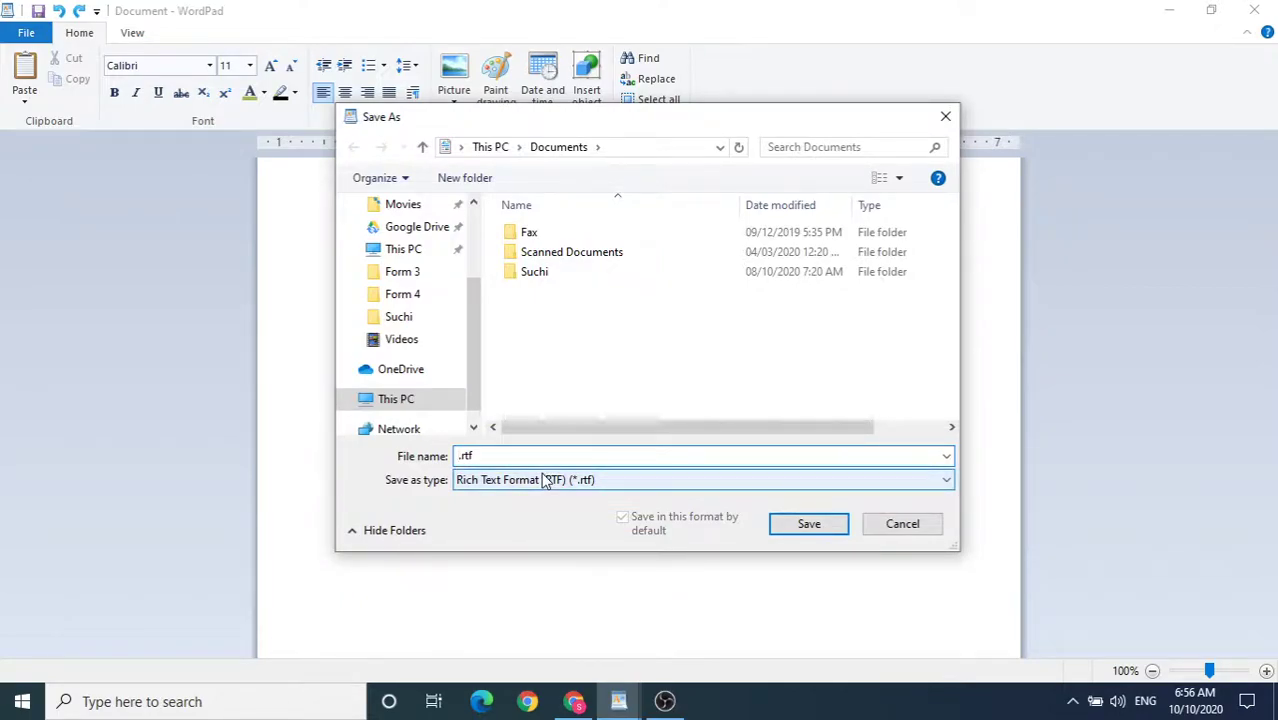
type("Form3")
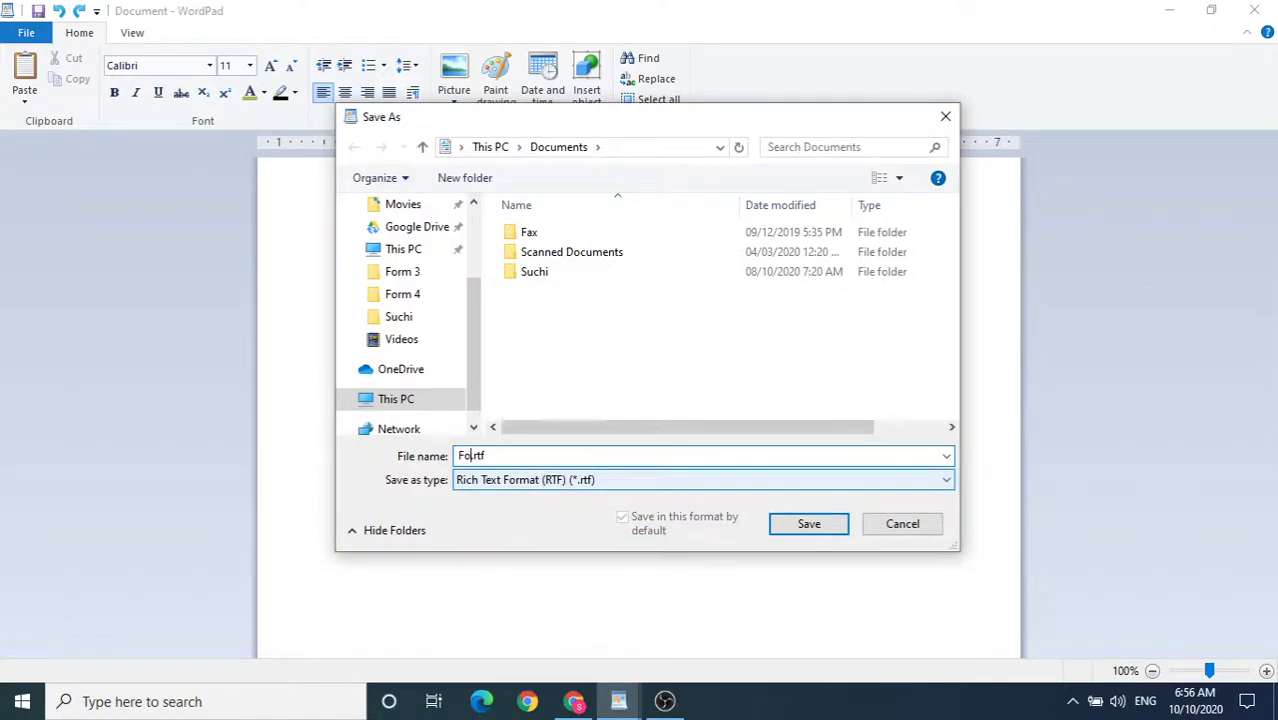
type(" wordpad")
key("BackSpace")
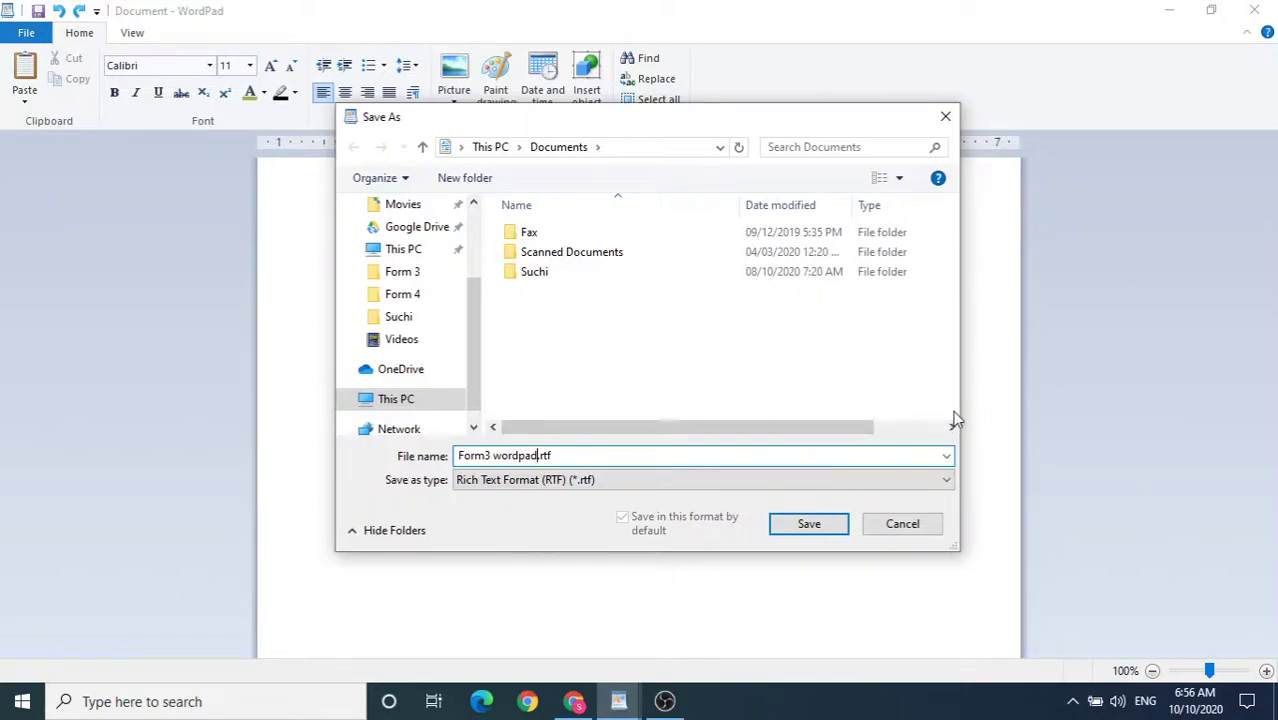
left_click(815, 521)
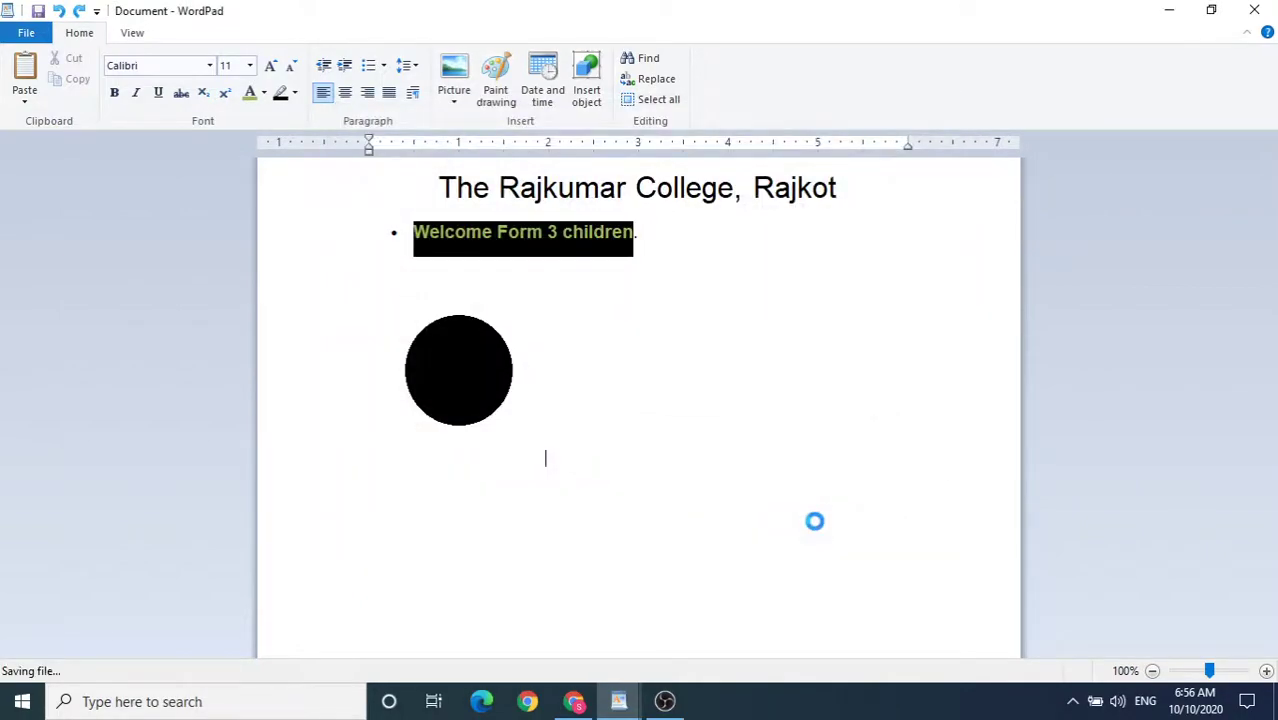
key("super+d")
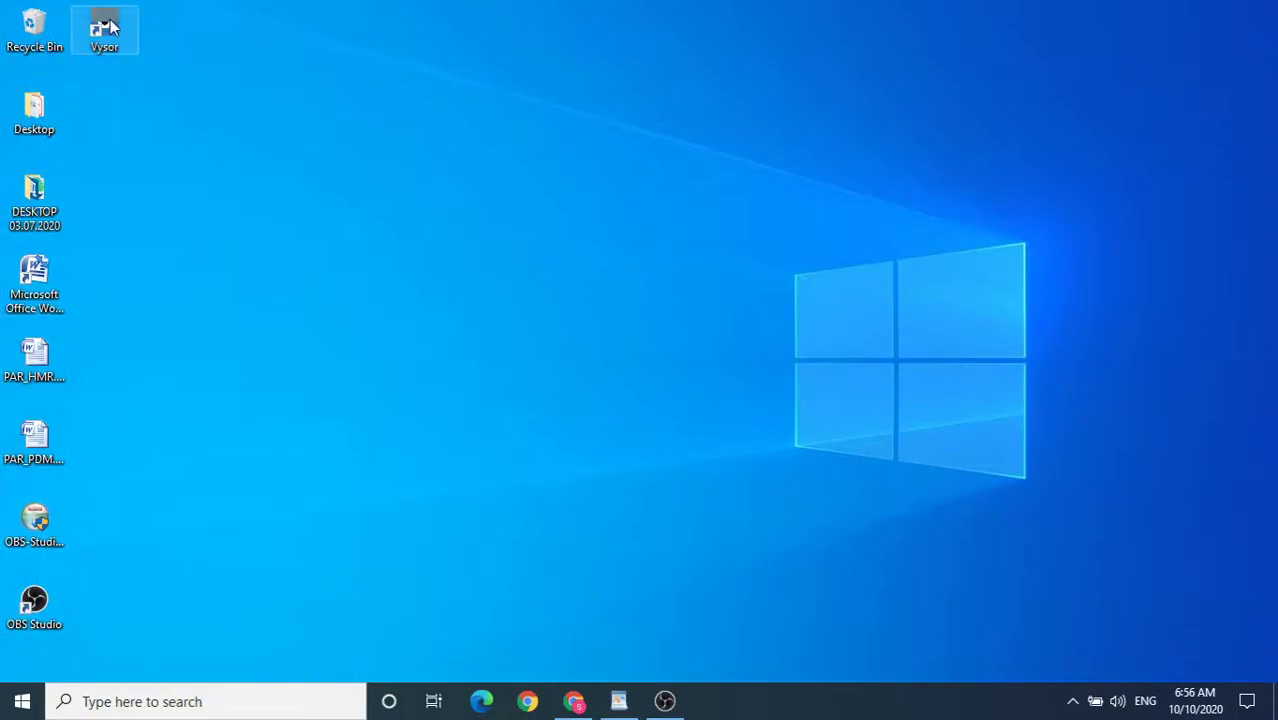
Move the taskbar to the desktop's right, top and left edges in turn, and return it to the bottom edge
left_click_drag(870, 682, 1255, 280)
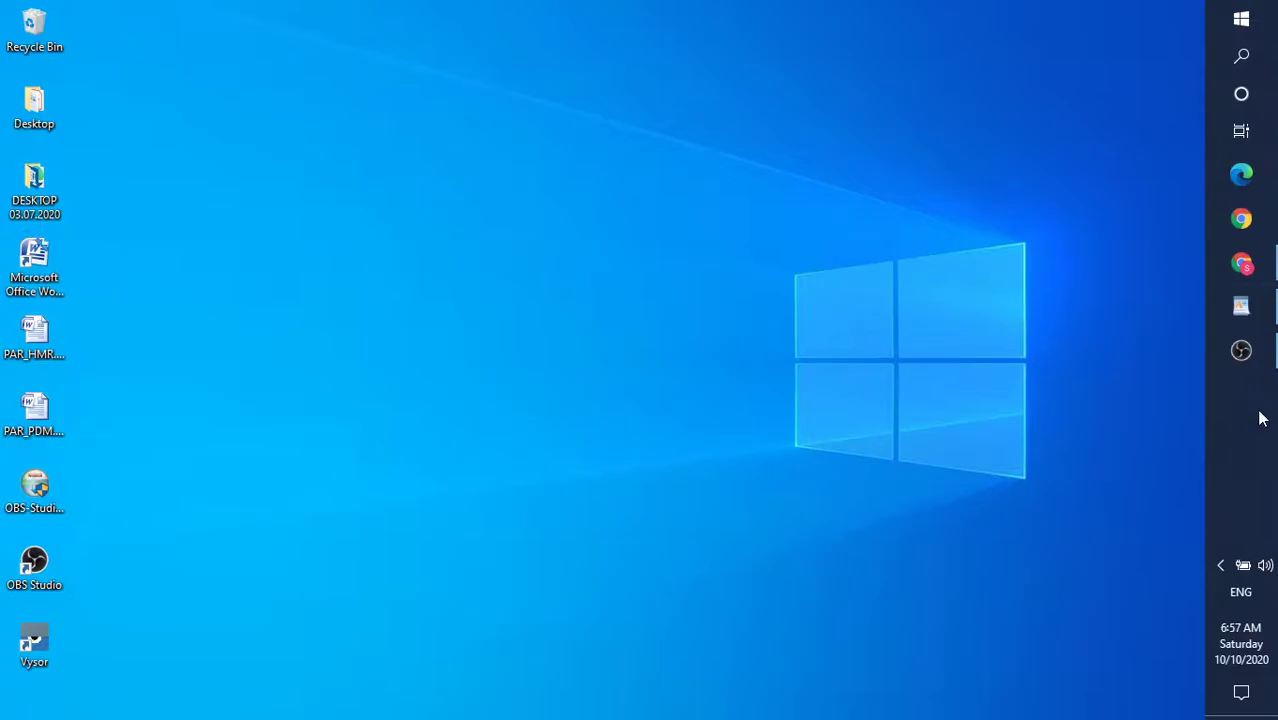
left_click_drag(1261, 419, 770, 66)
left_click_drag(430, 20, 80, 201)
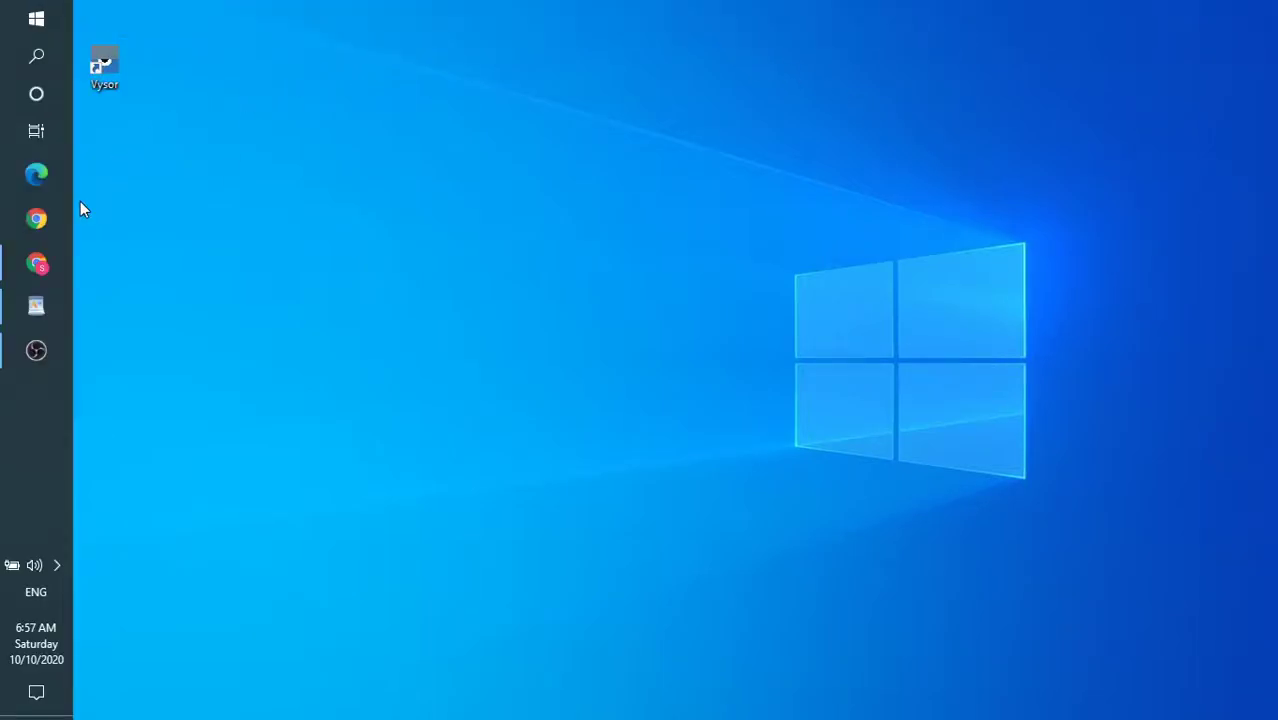
left_click_drag(321, 517, 850, 650)
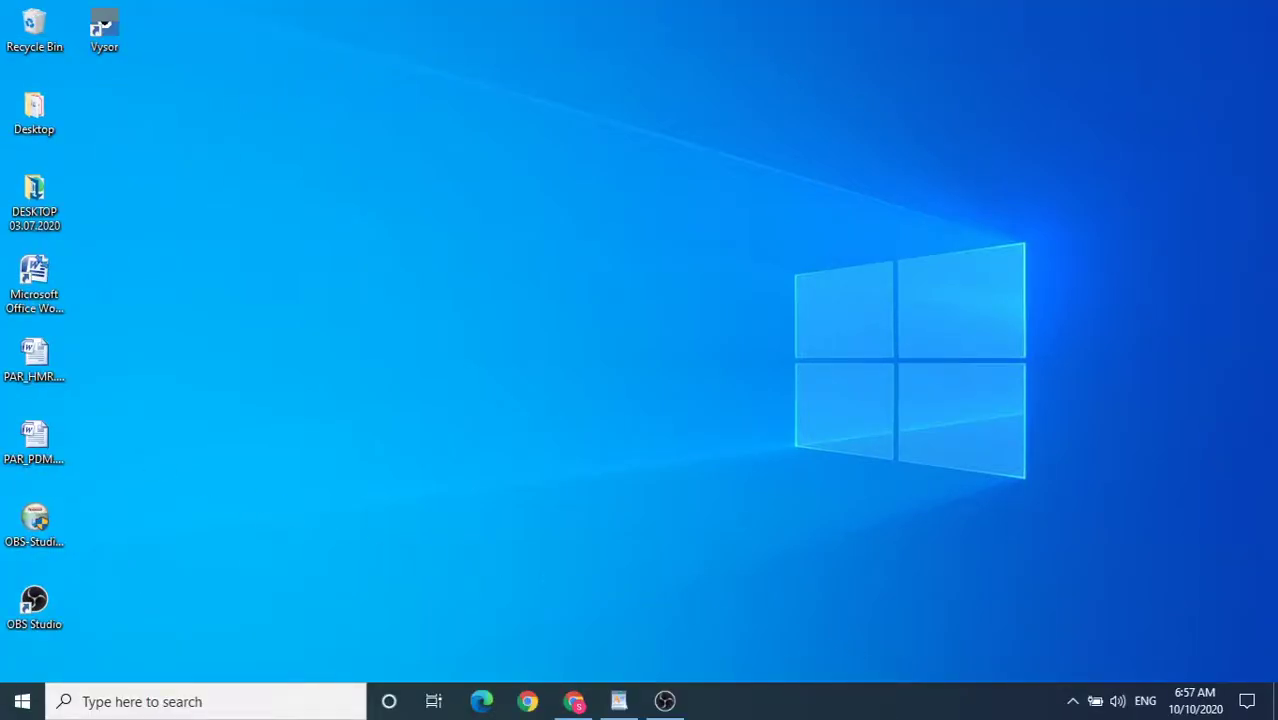
left_click_drag(1083, 590, 97, 197)
left_click_drag(104, 717, 110, 712)
Set the desktop background to the beach picture with the runner and rock arch, and view it on the desktop
right_click(512, 145)
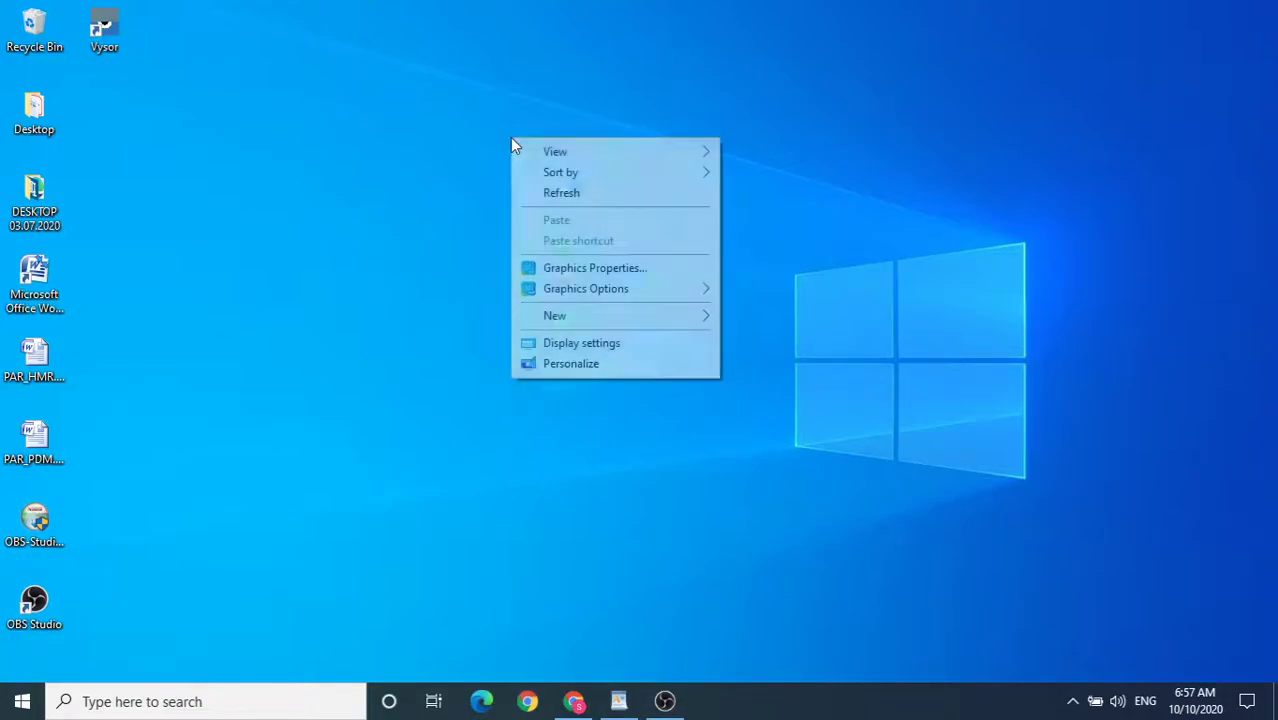
left_click(571, 363)
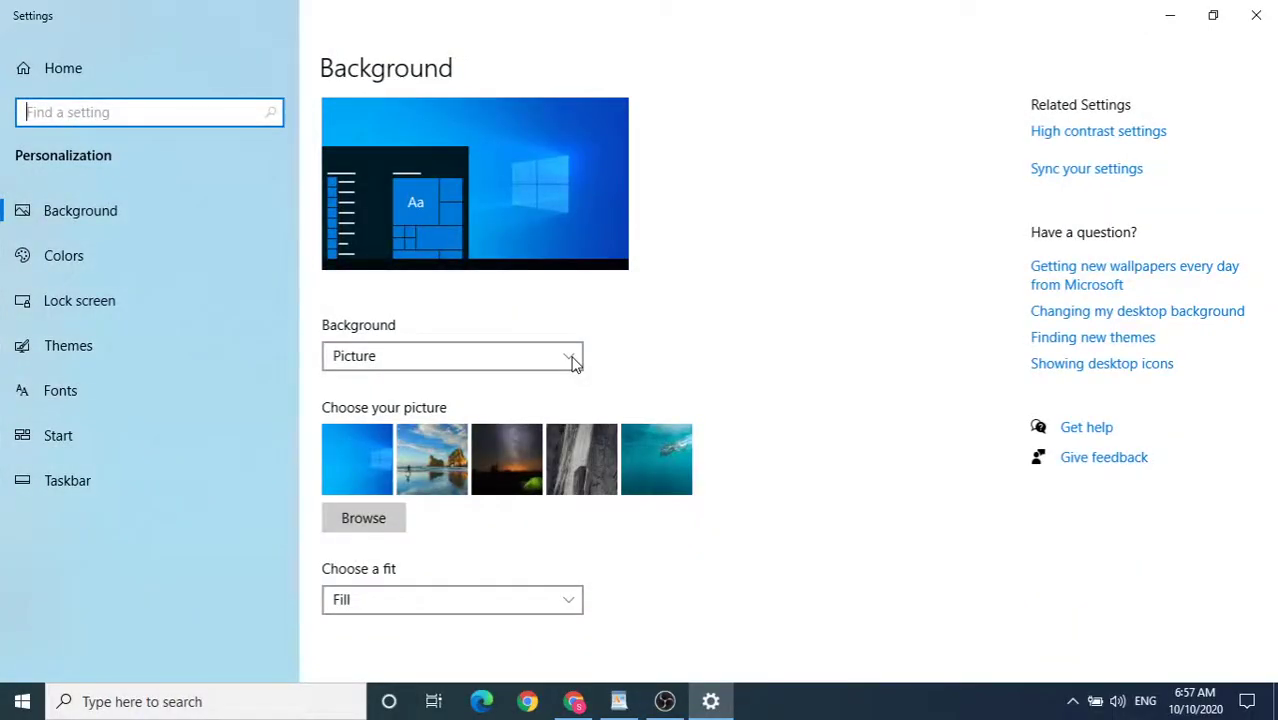
left_click(352, 362)
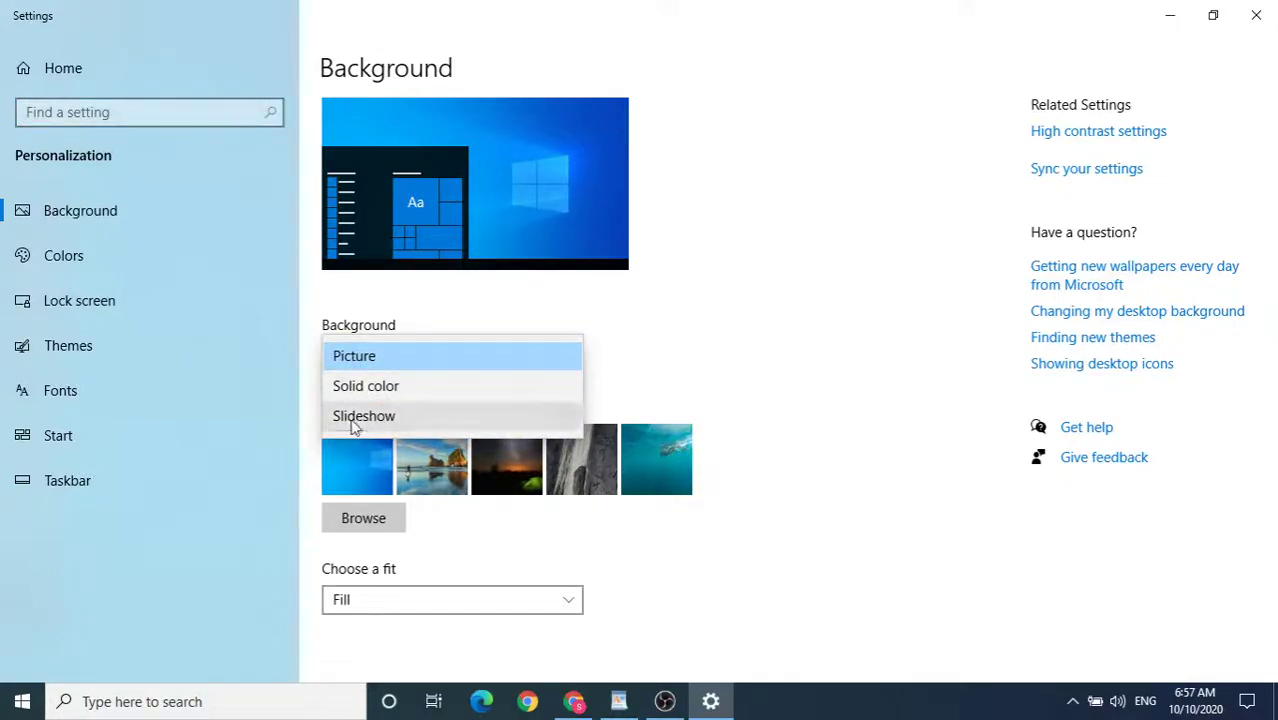
left_click(357, 470)
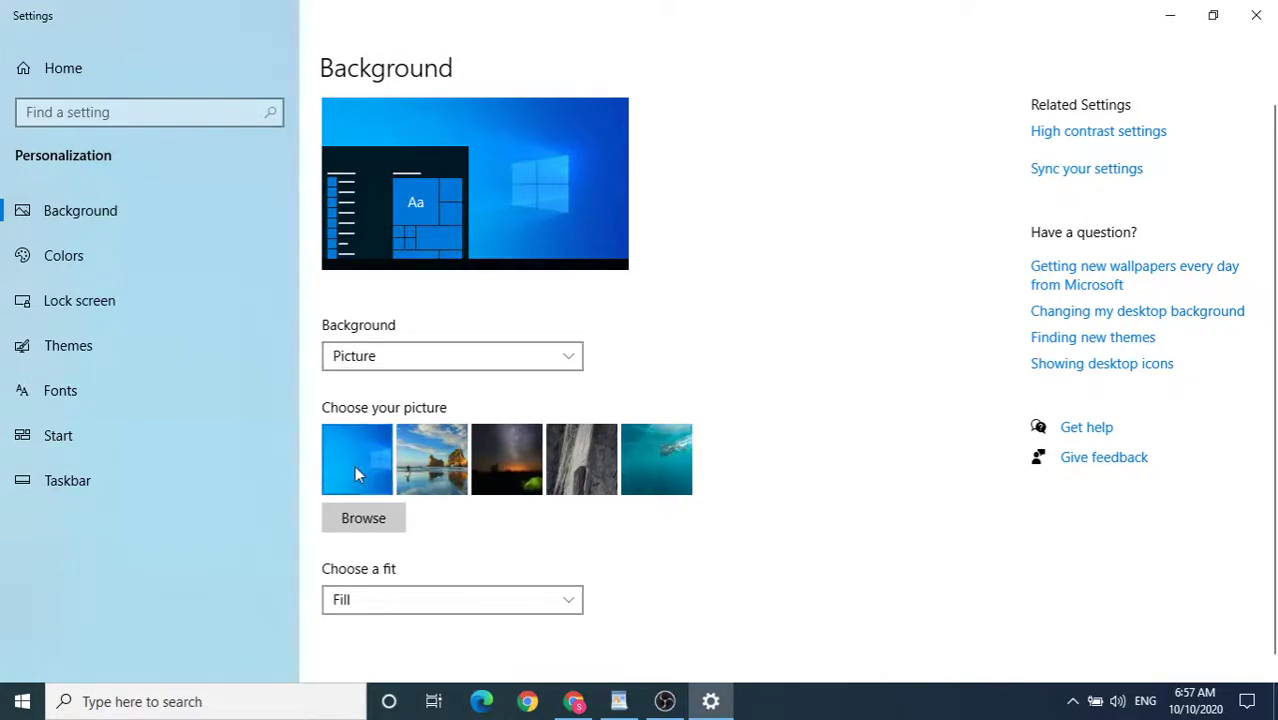
left_click(414, 362)
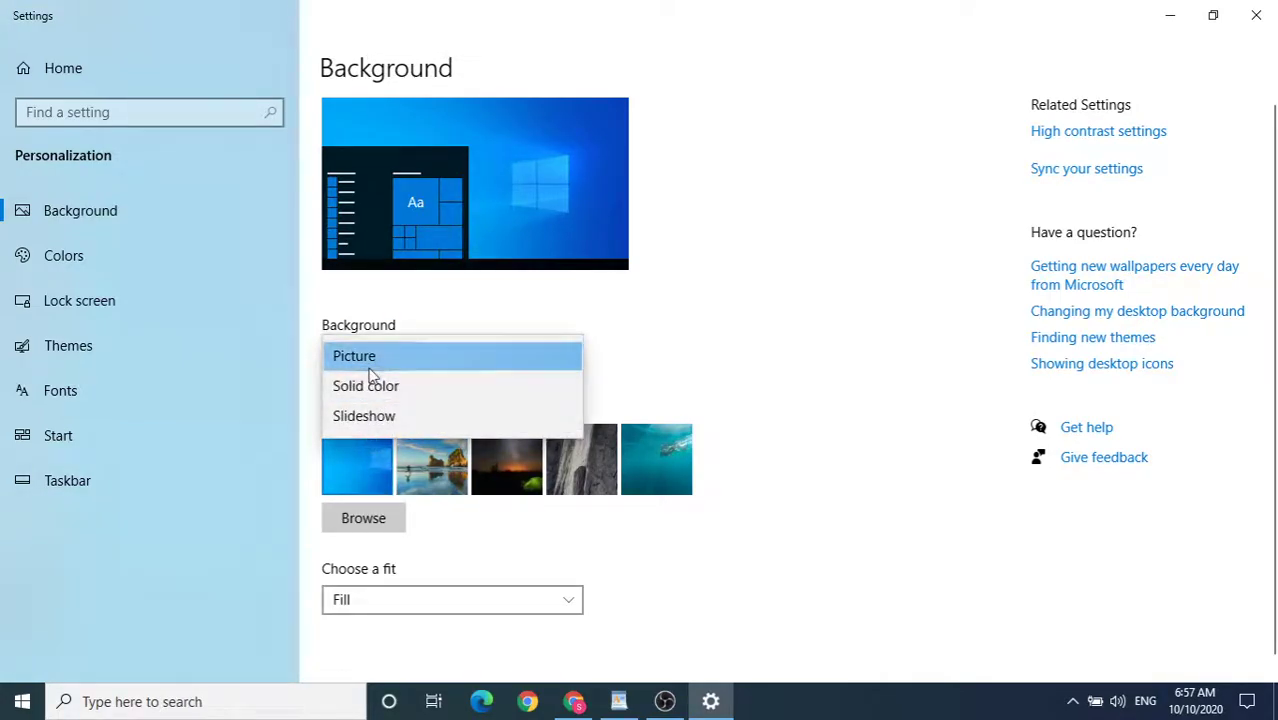
left_click(349, 456)
left_click(427, 463)
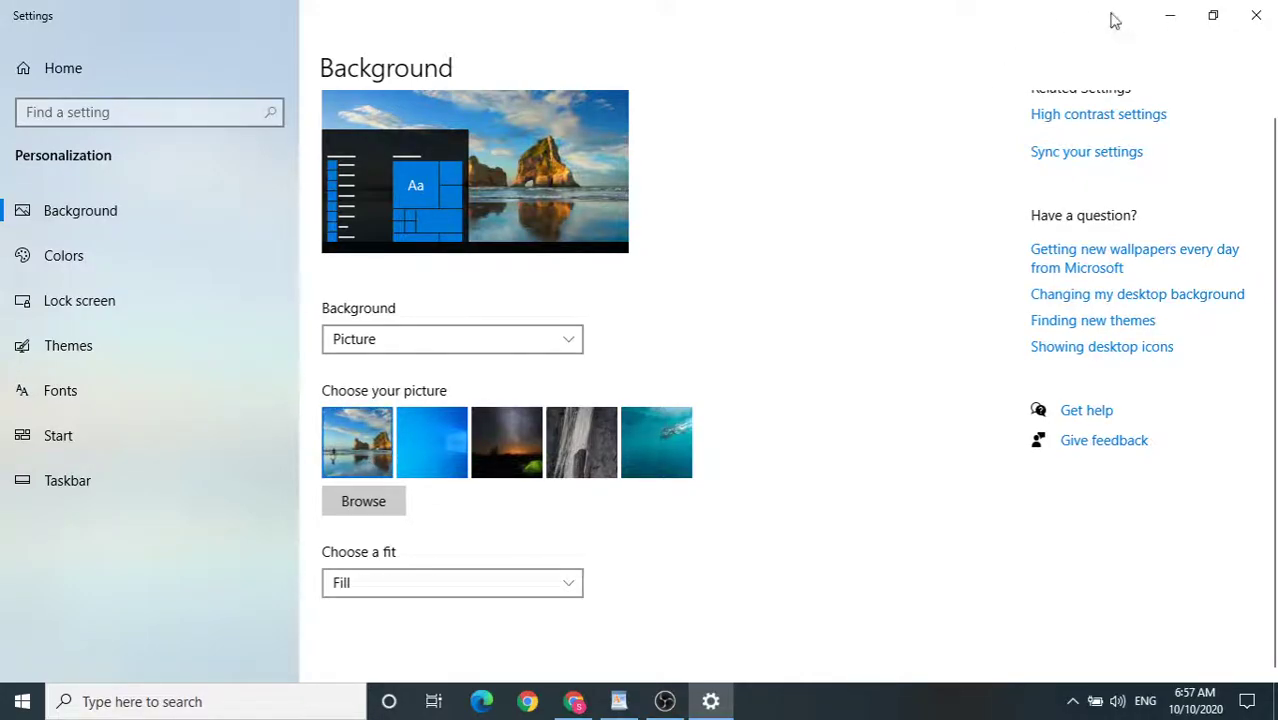
left_click(1170, 16)
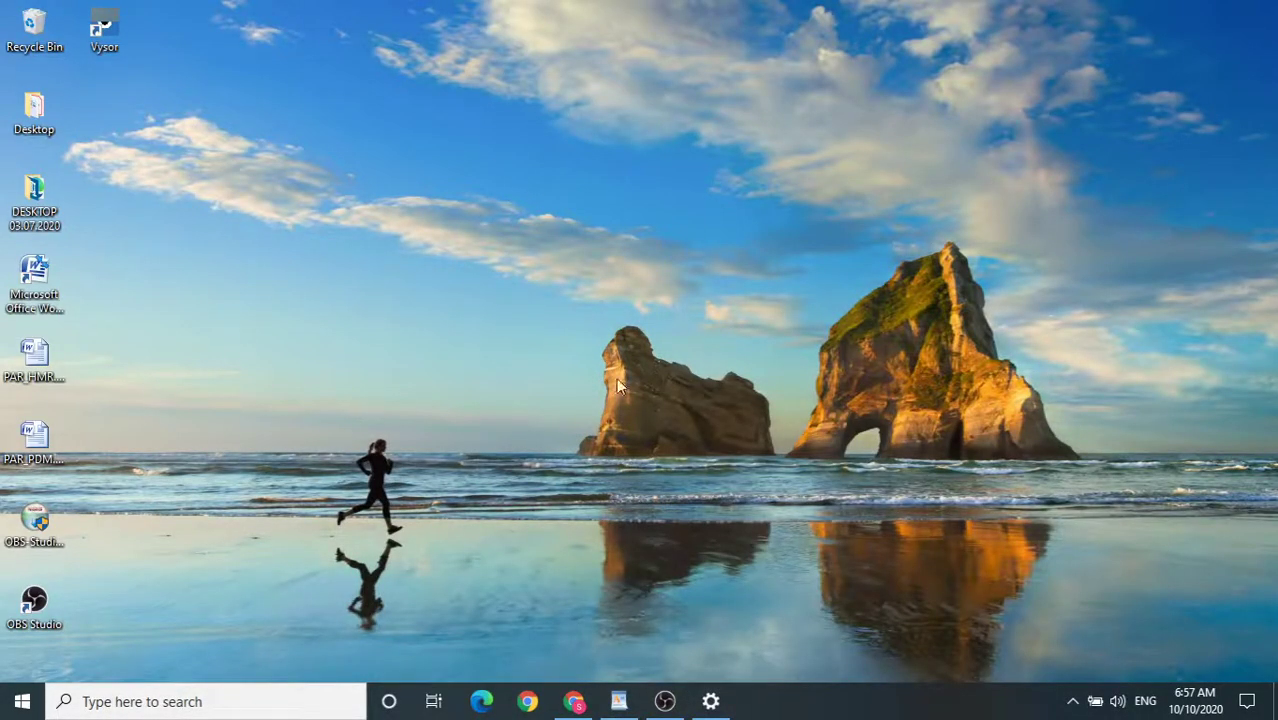
Change the desktop background to the night sky picture with the green tent and view it on the desktop
right_click(593, 245)
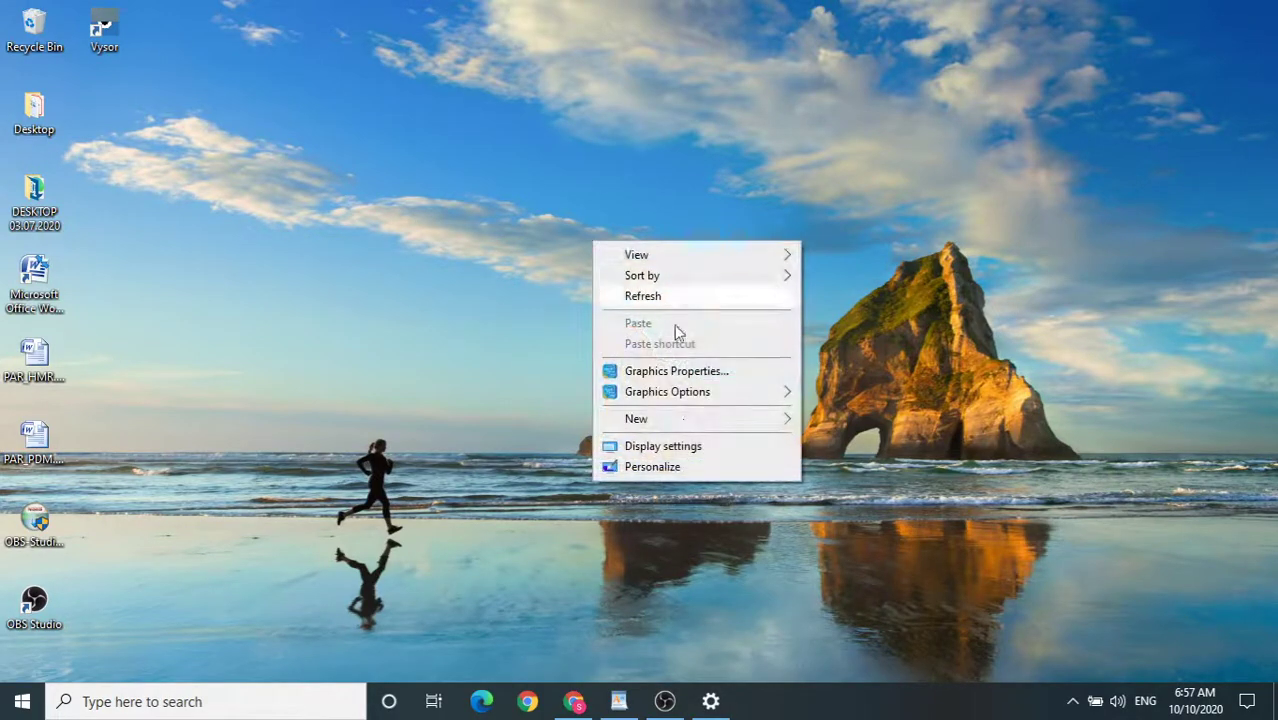
left_click(679, 467)
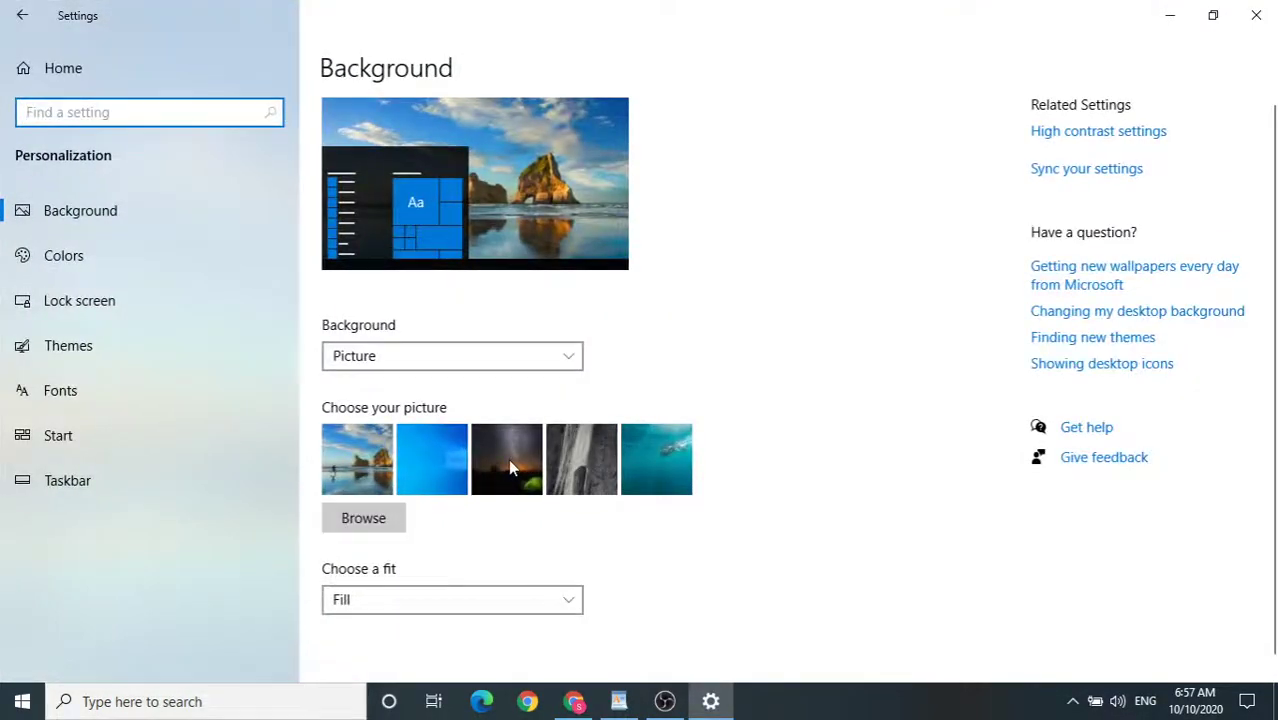
left_click(508, 458)
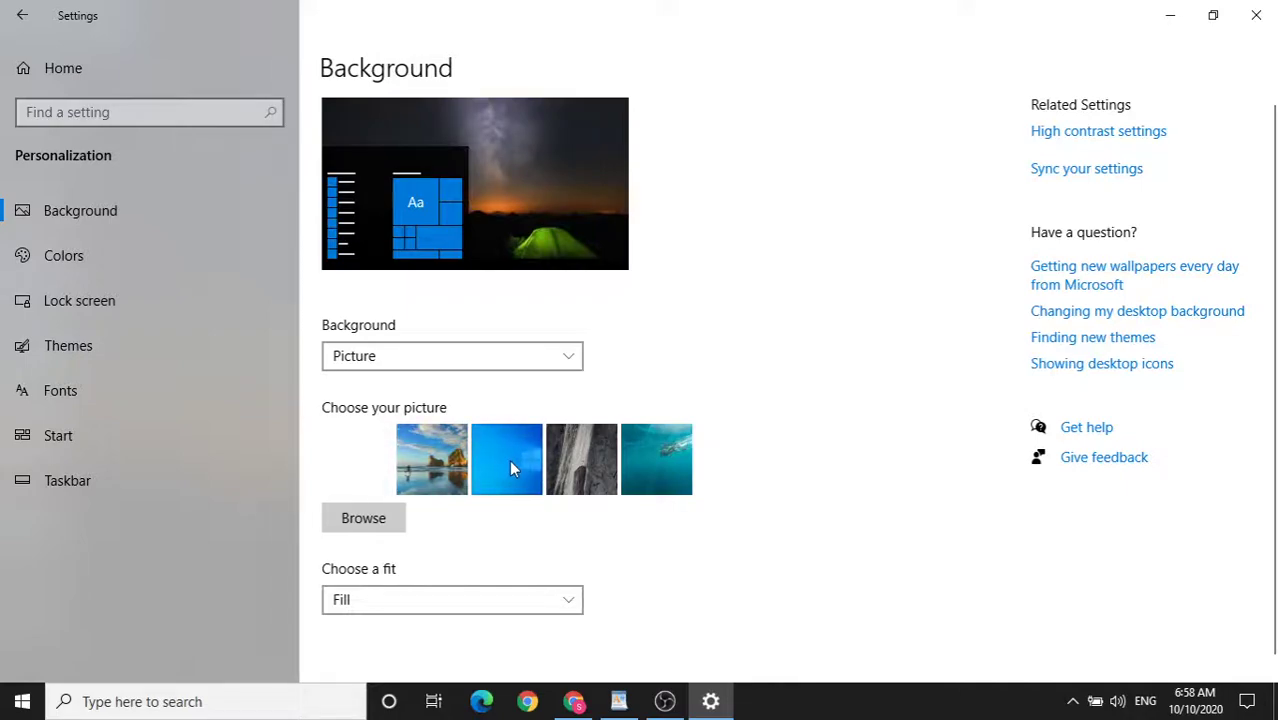
left_click(1178, 22)
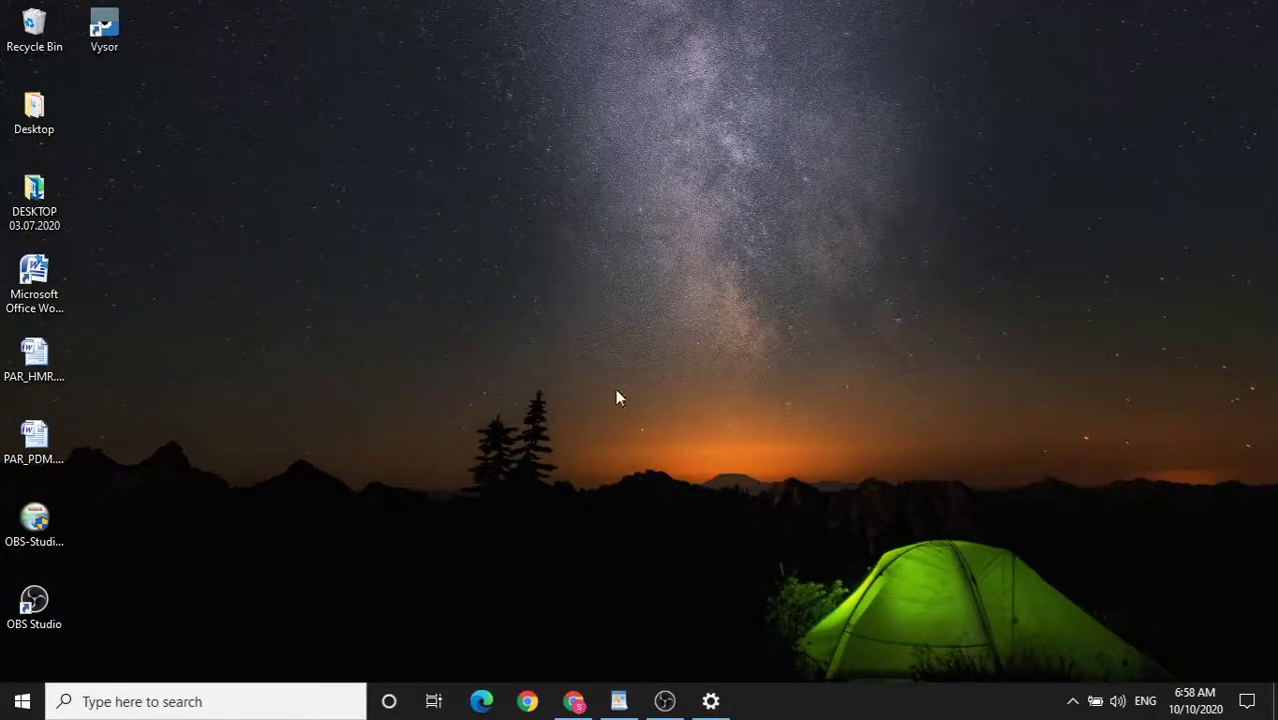
Open the Screen Saver Settings from the desktop's lock screen personalization options
right_click(452, 110)
left_click(542, 332)
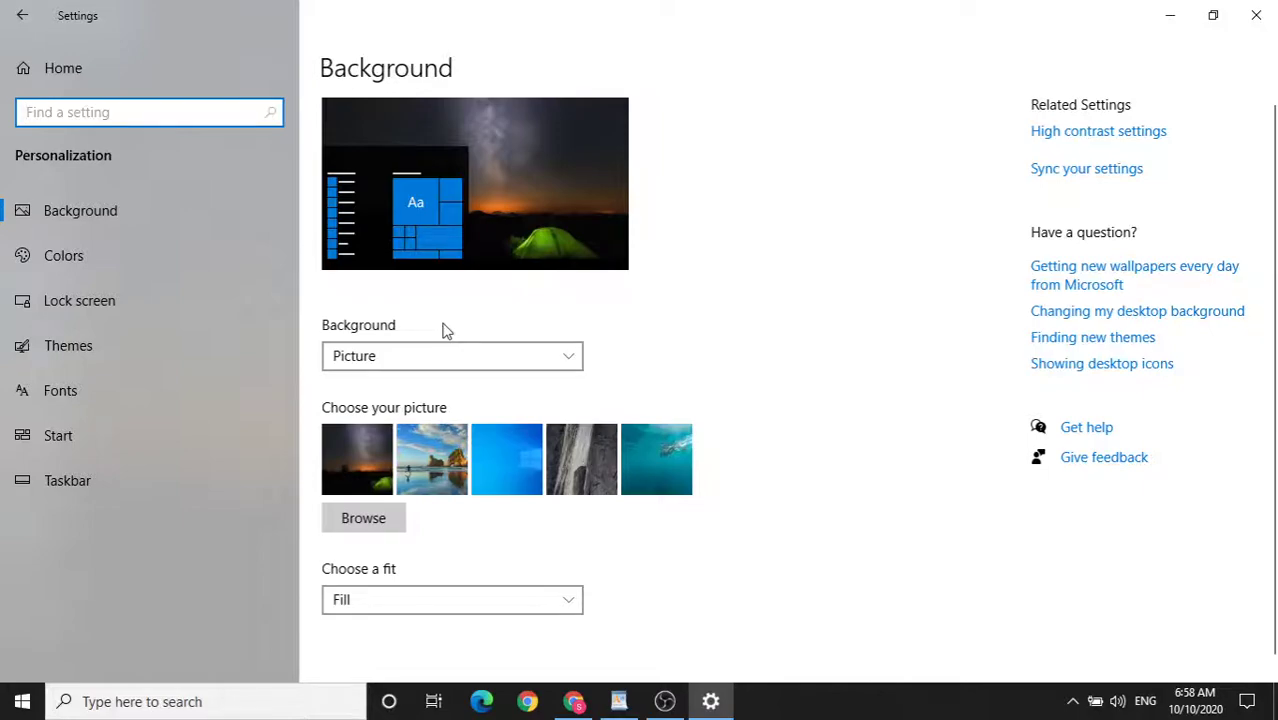
scroll(585, 470, "down", 1)
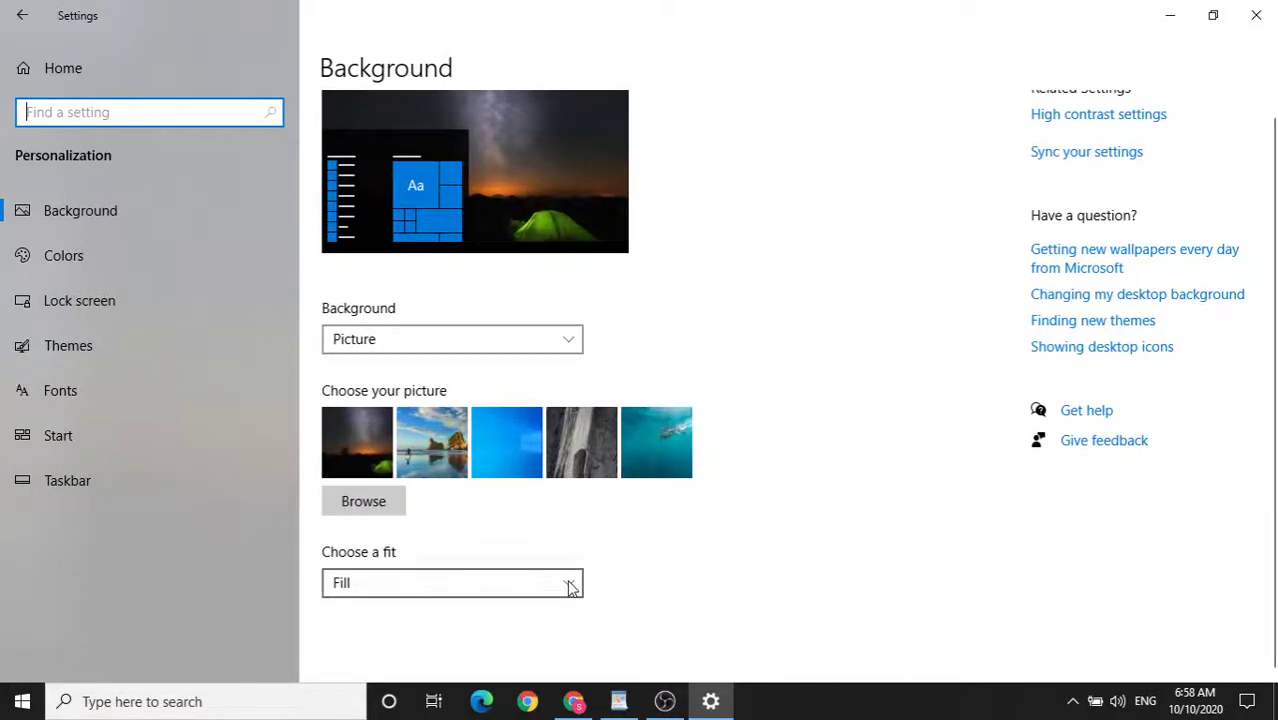
scroll(349, 398, "up", 1)
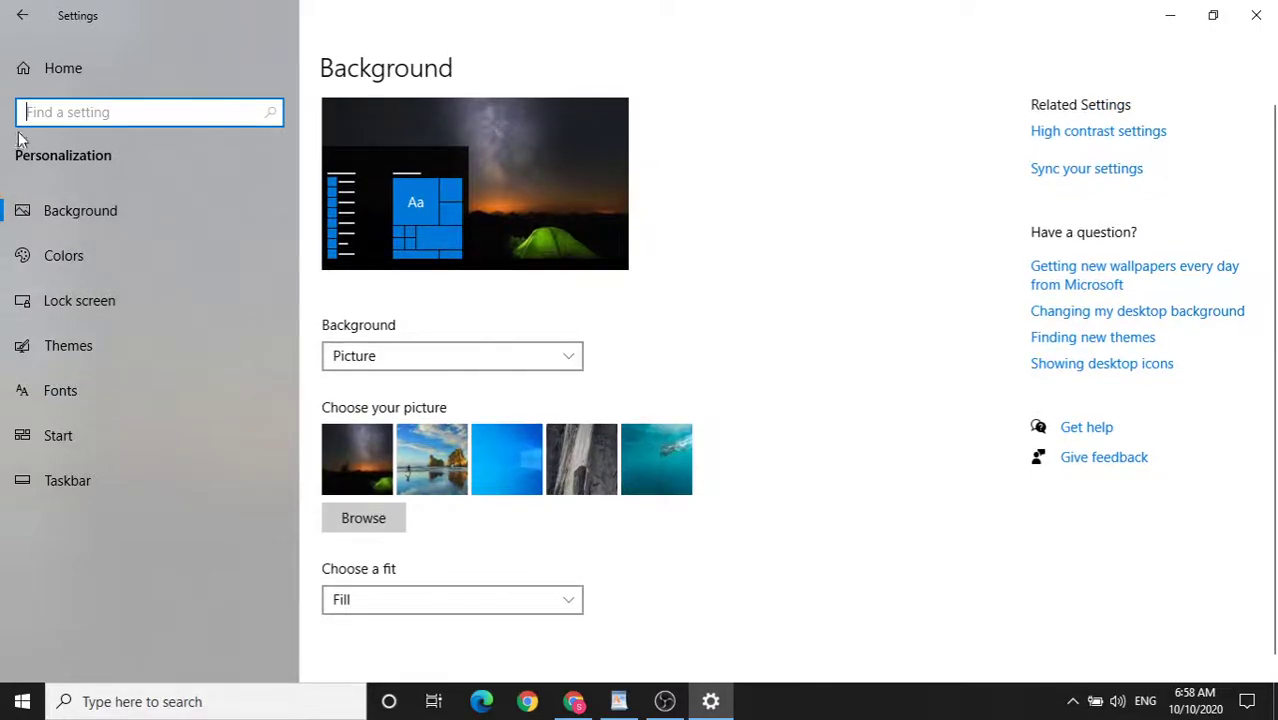
left_click(74, 302)
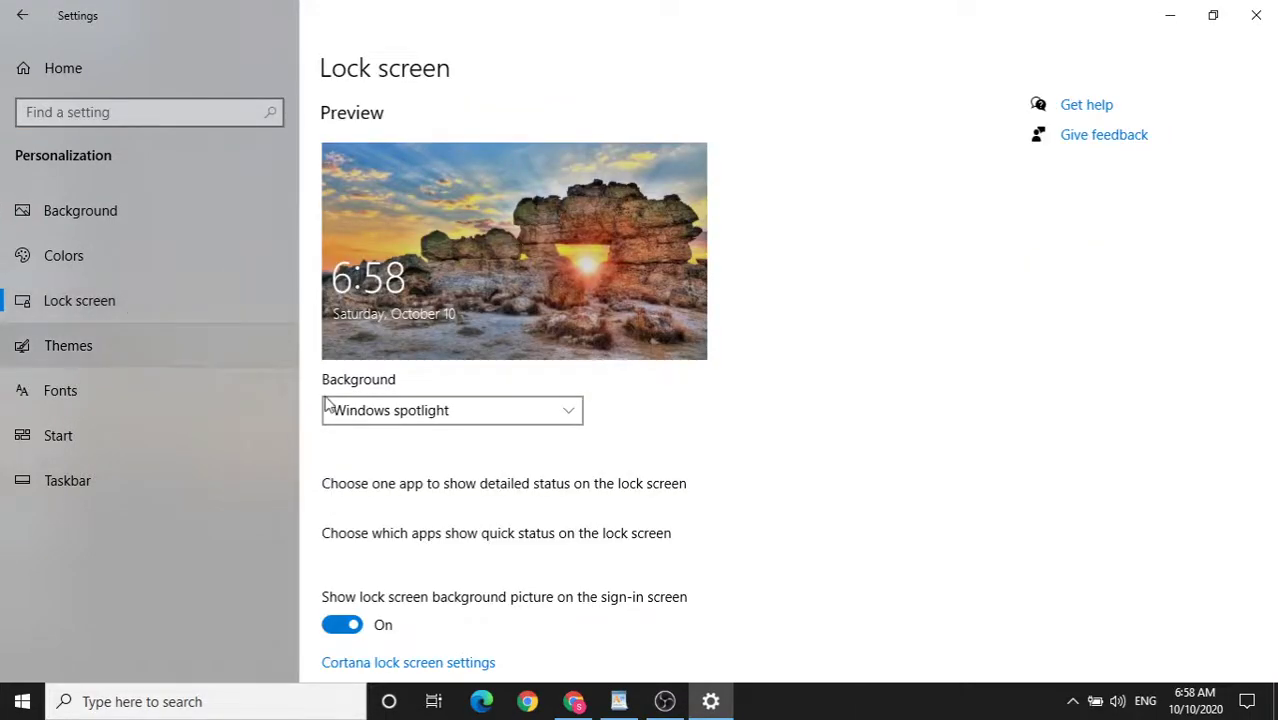
scroll(327, 402, "down", 3)
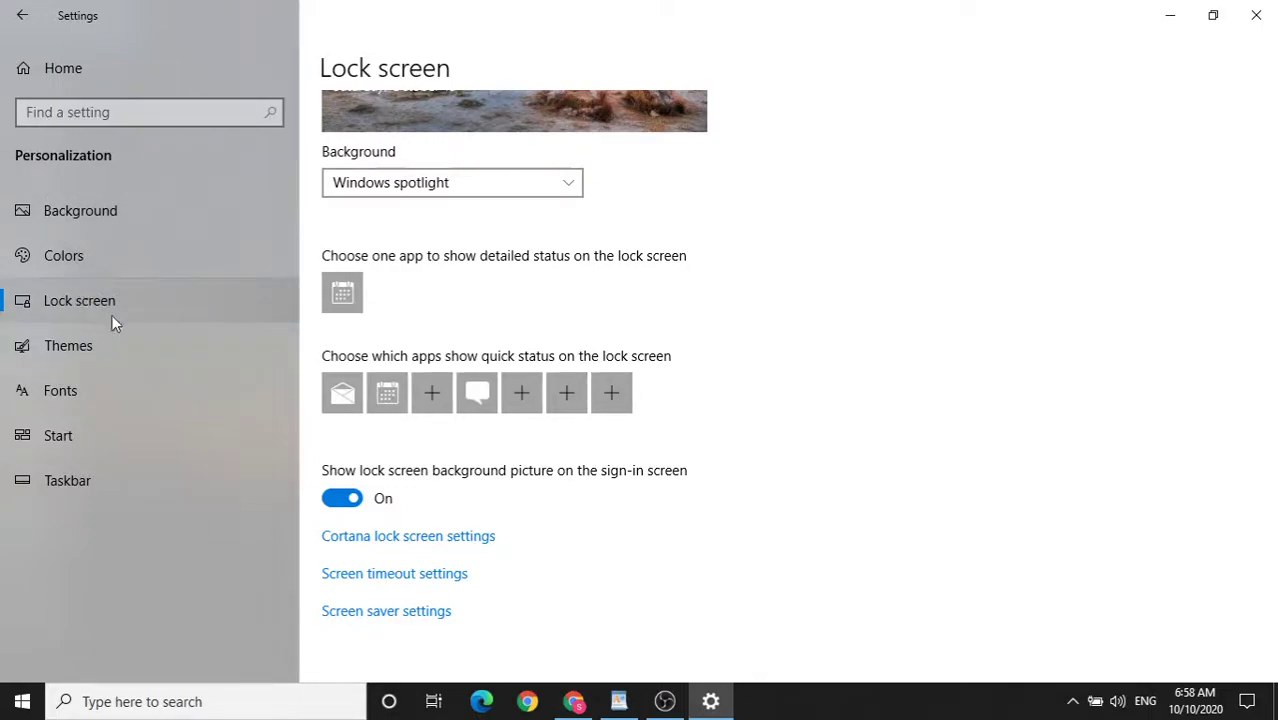
left_click(410, 615)
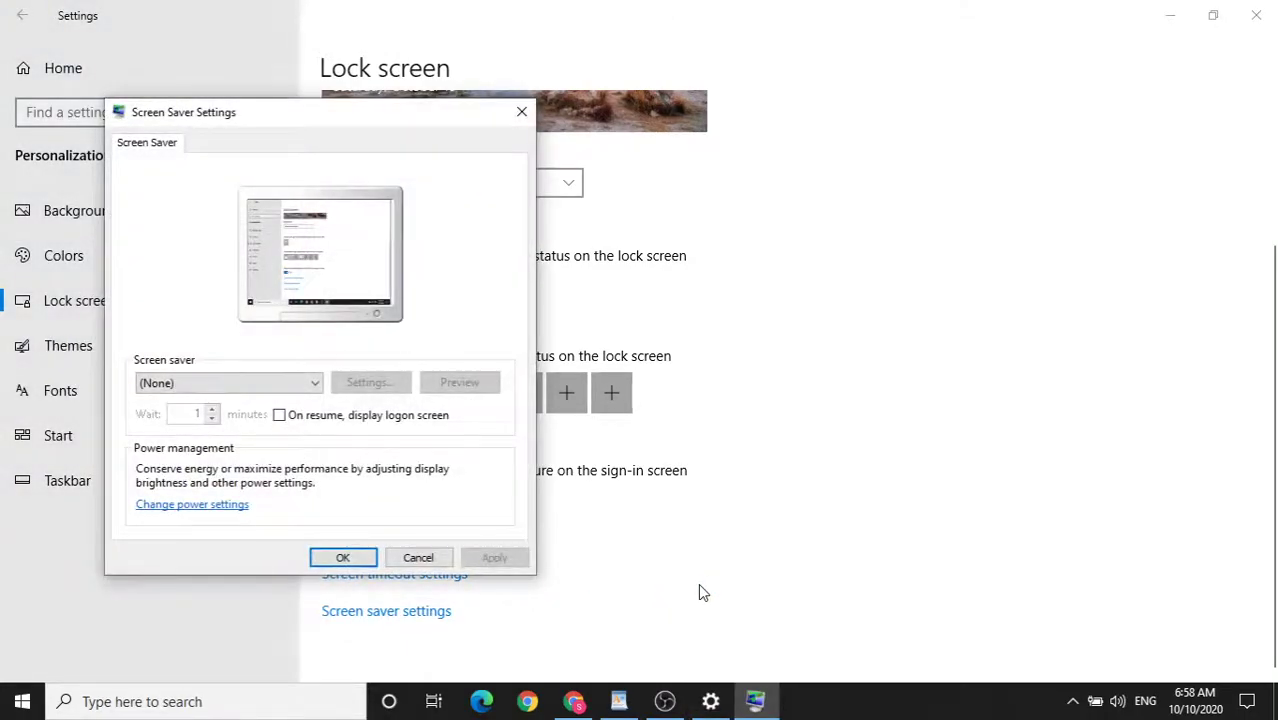
Select the 3D Text screen saver and set its custom text to THE RAJKUMAR COLLEGE
left_click(310, 387)
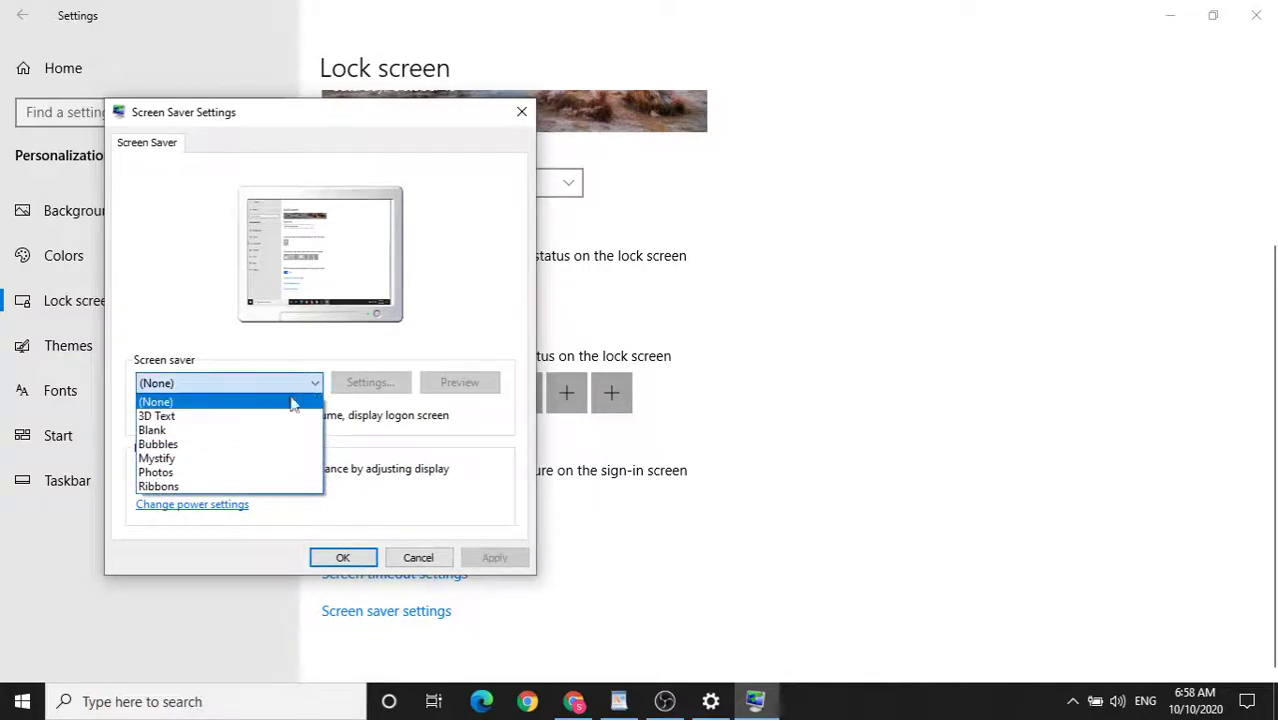
left_click(212, 417)
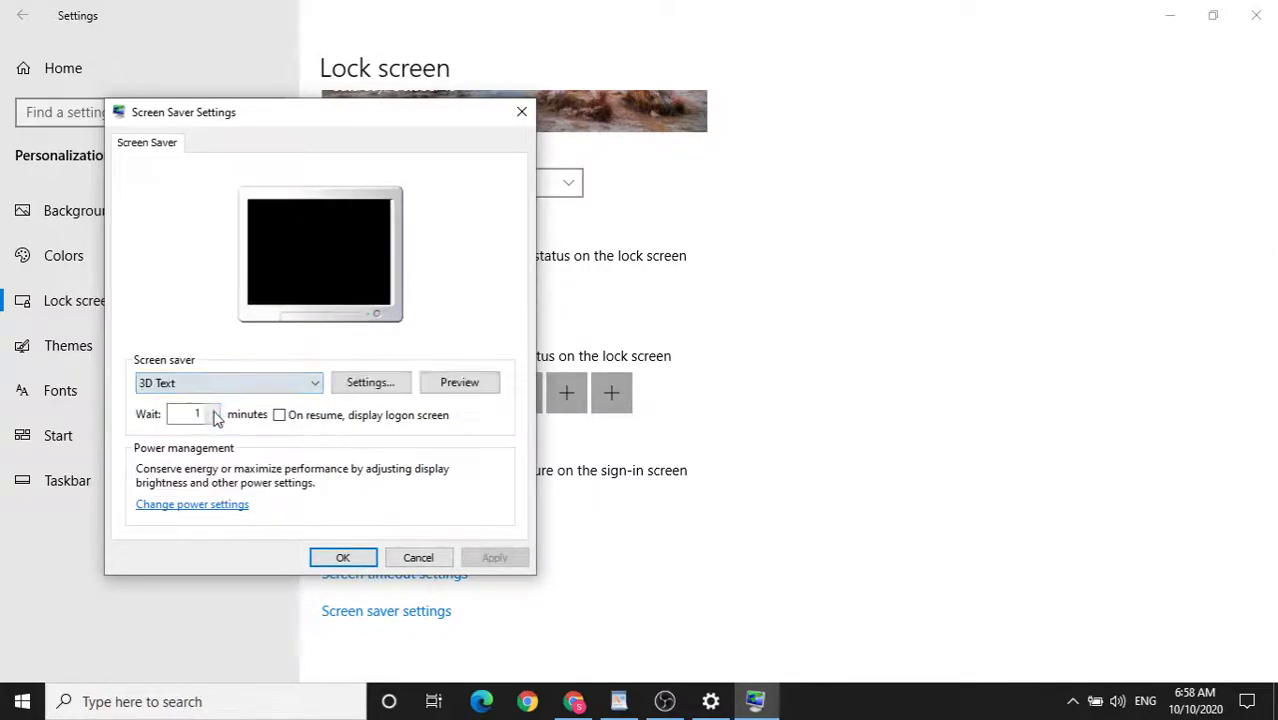
left_click(362, 385)
left_click(287, 230)
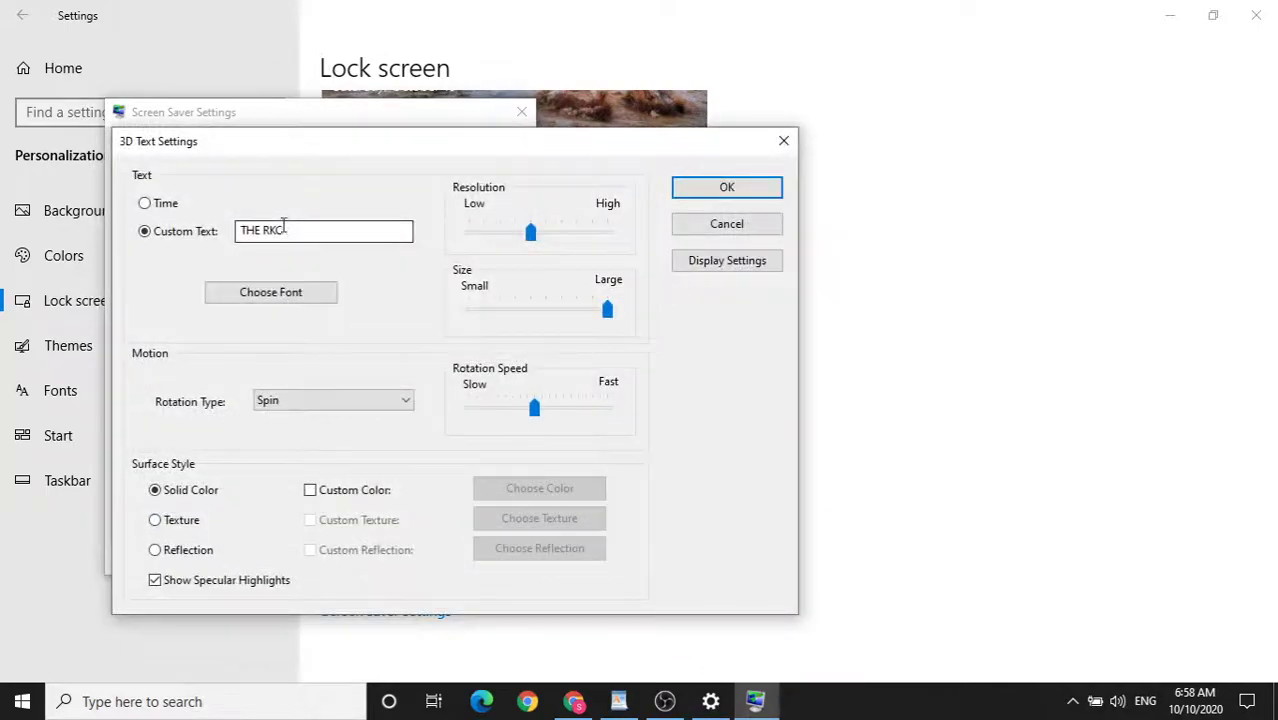
left_click_drag(287, 230, 266, 228)
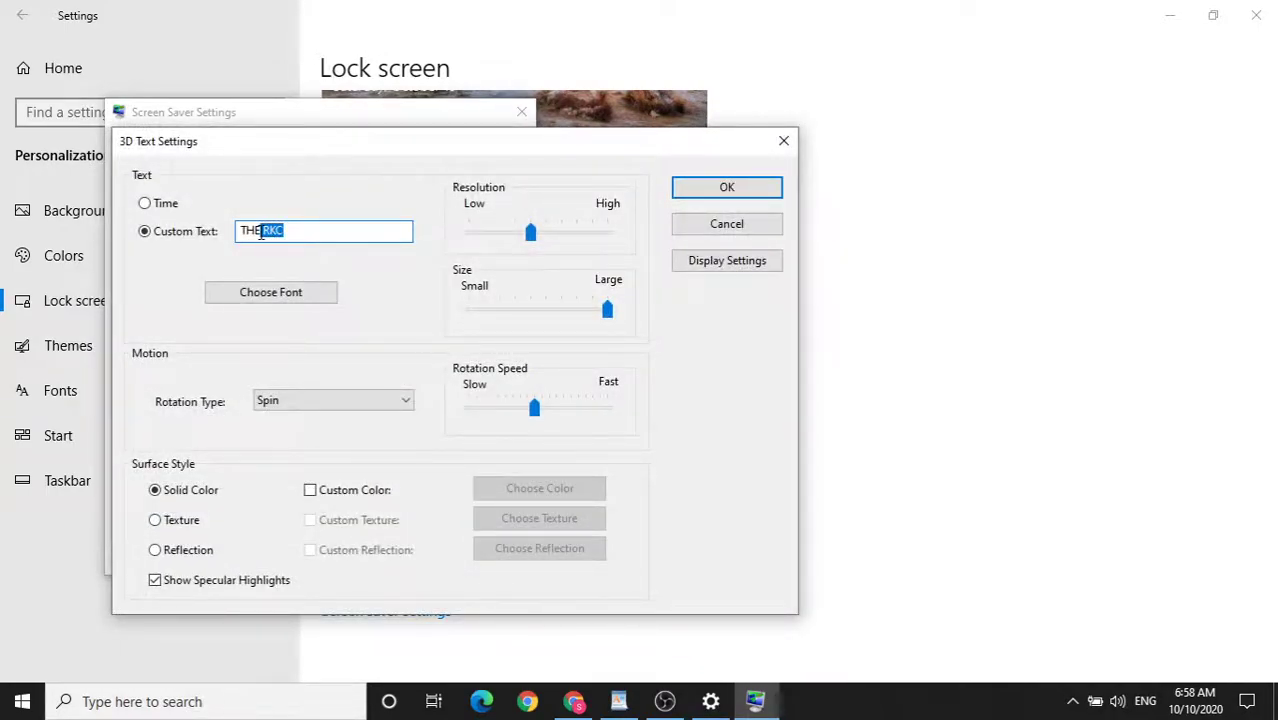
type("RAJKUMAR COLLEGE")
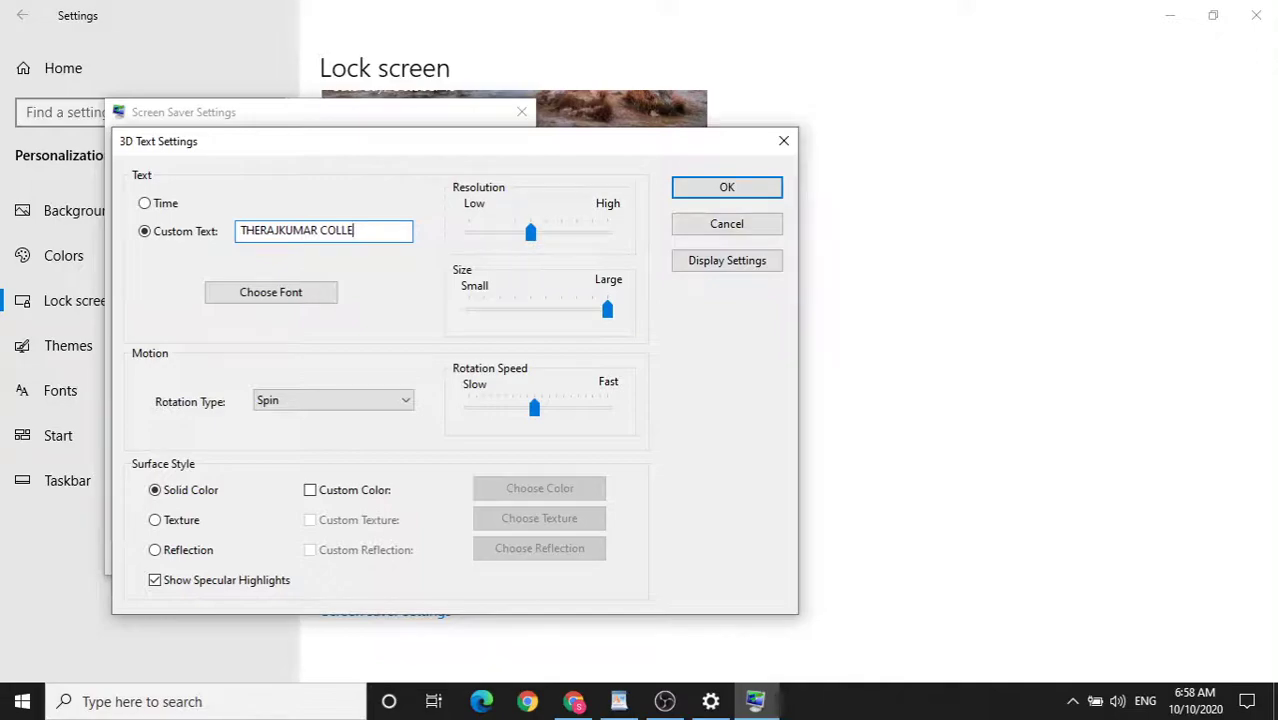
left_click(260, 230)
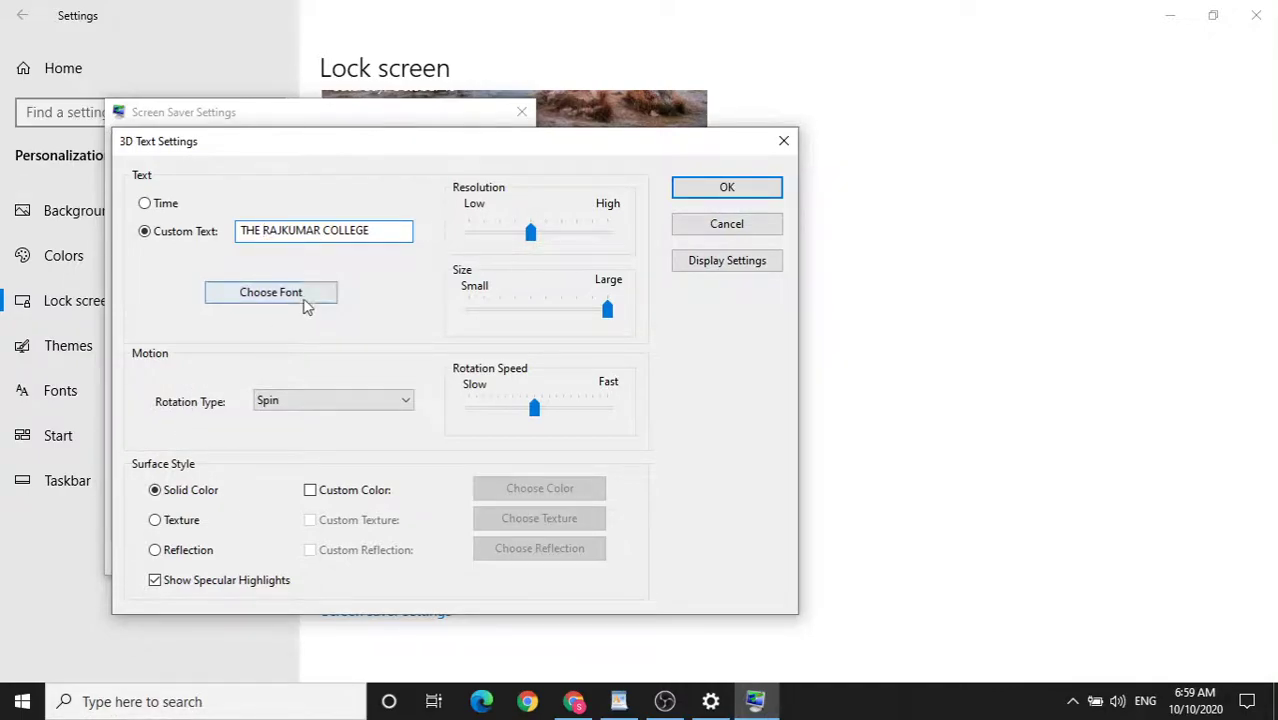
Set the font of the screen saver's custom text to Tempus Sans ITC
left_click_drag(391, 229, 222, 213)
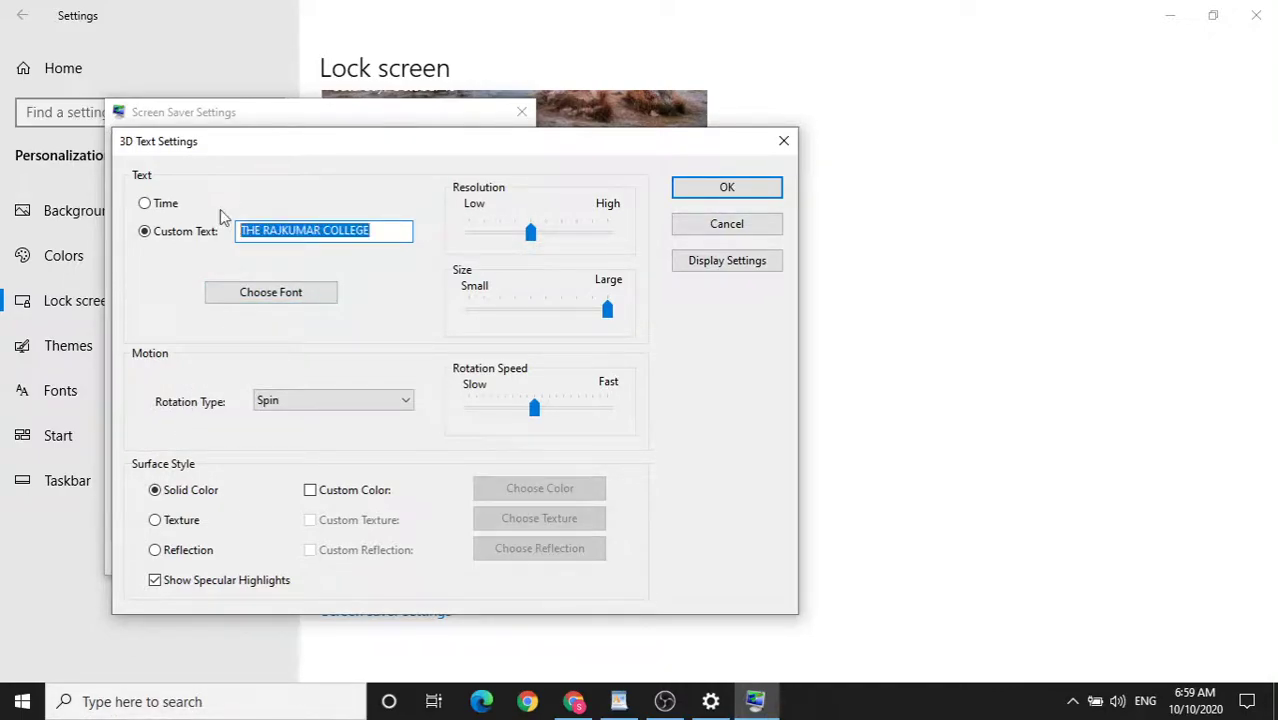
left_click(271, 300)
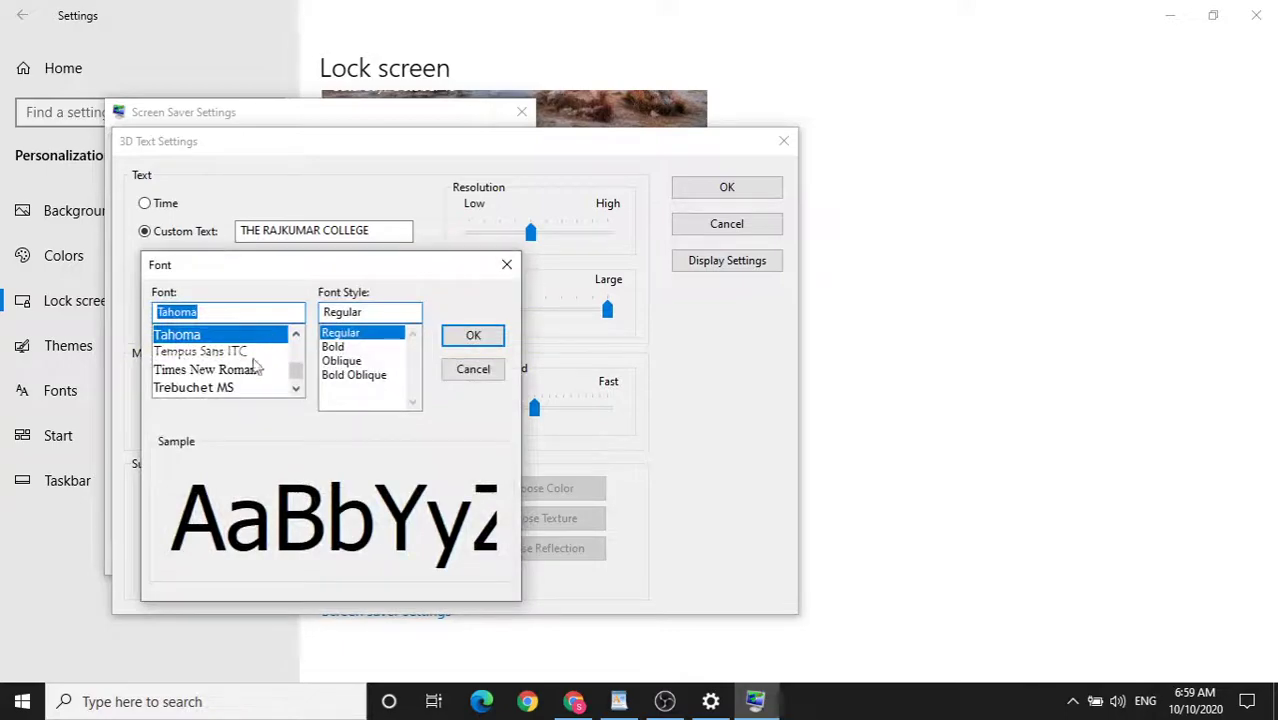
left_click(224, 354)
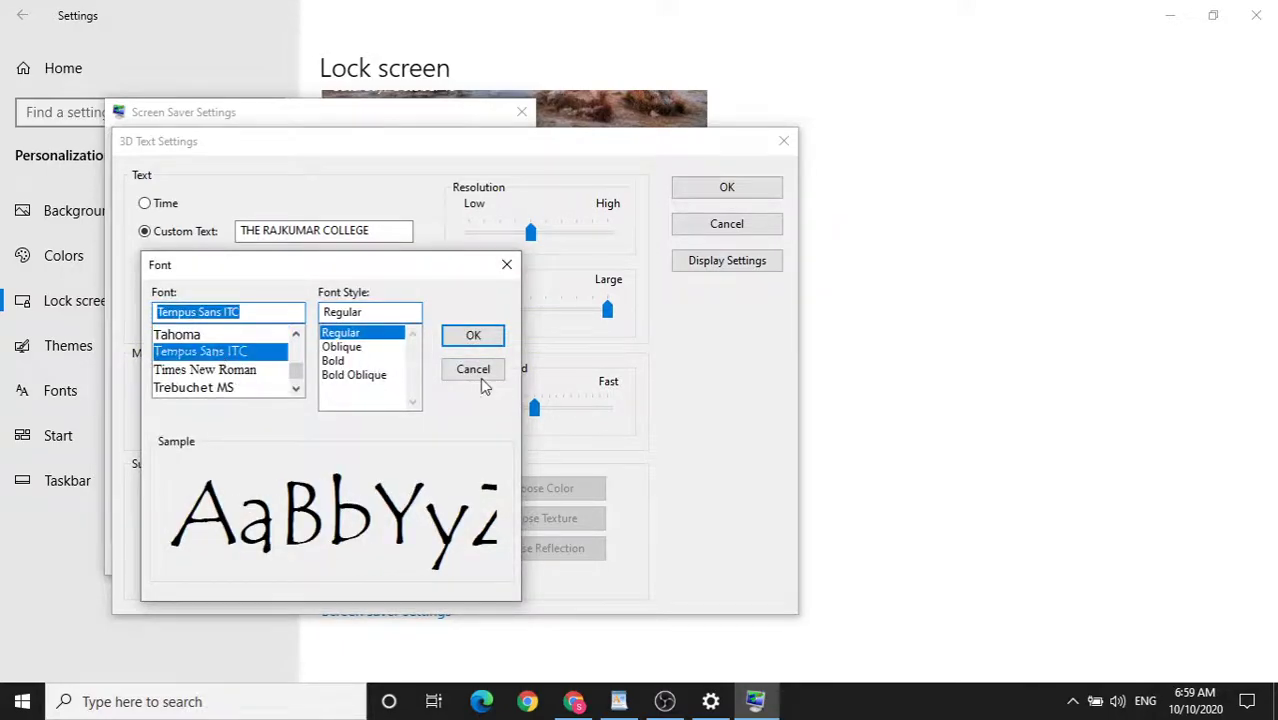
left_click(484, 337)
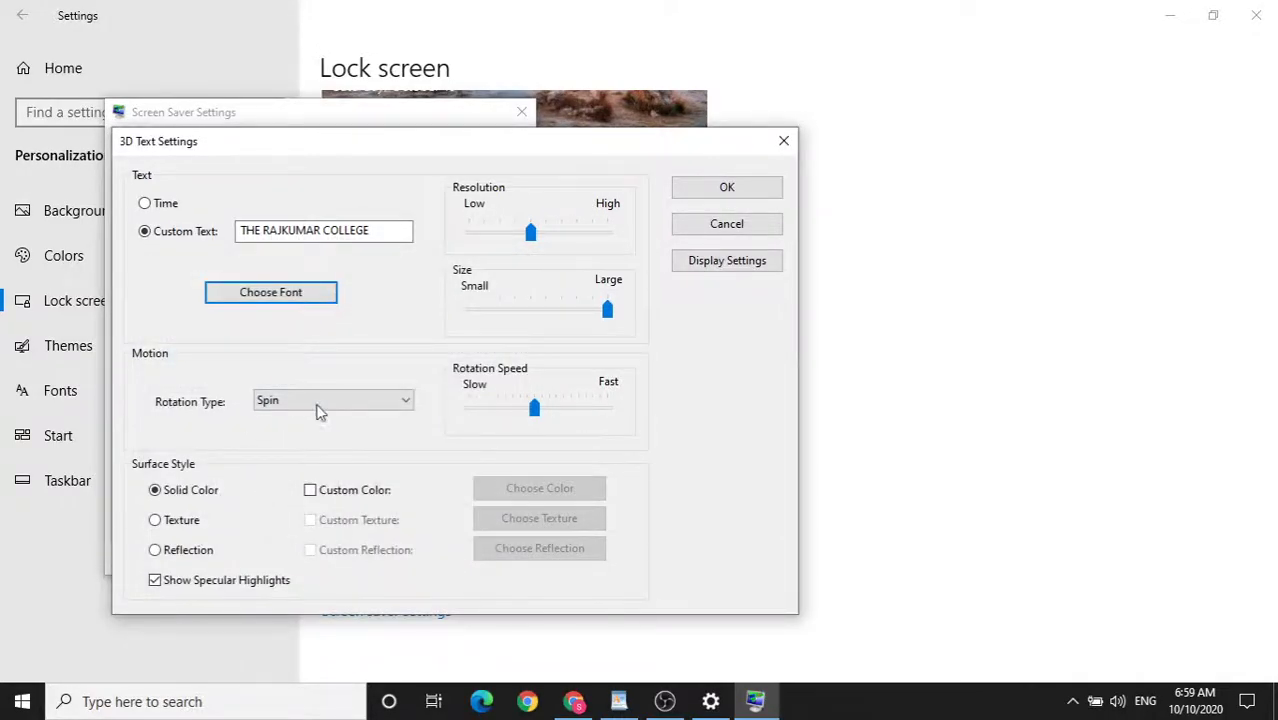
Set the 3D text's rotation type to See-saw with a slower rotation speed, and preview the screen saver full screen
left_click(405, 401)
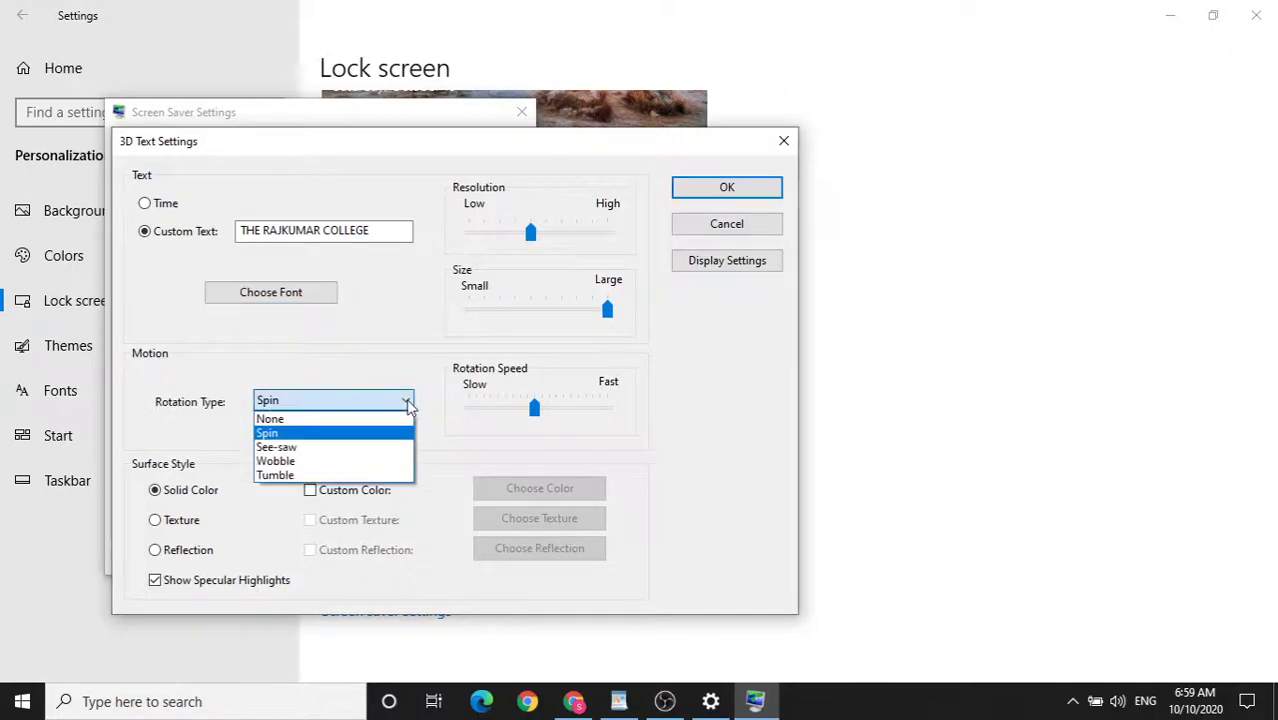
left_click(315, 452)
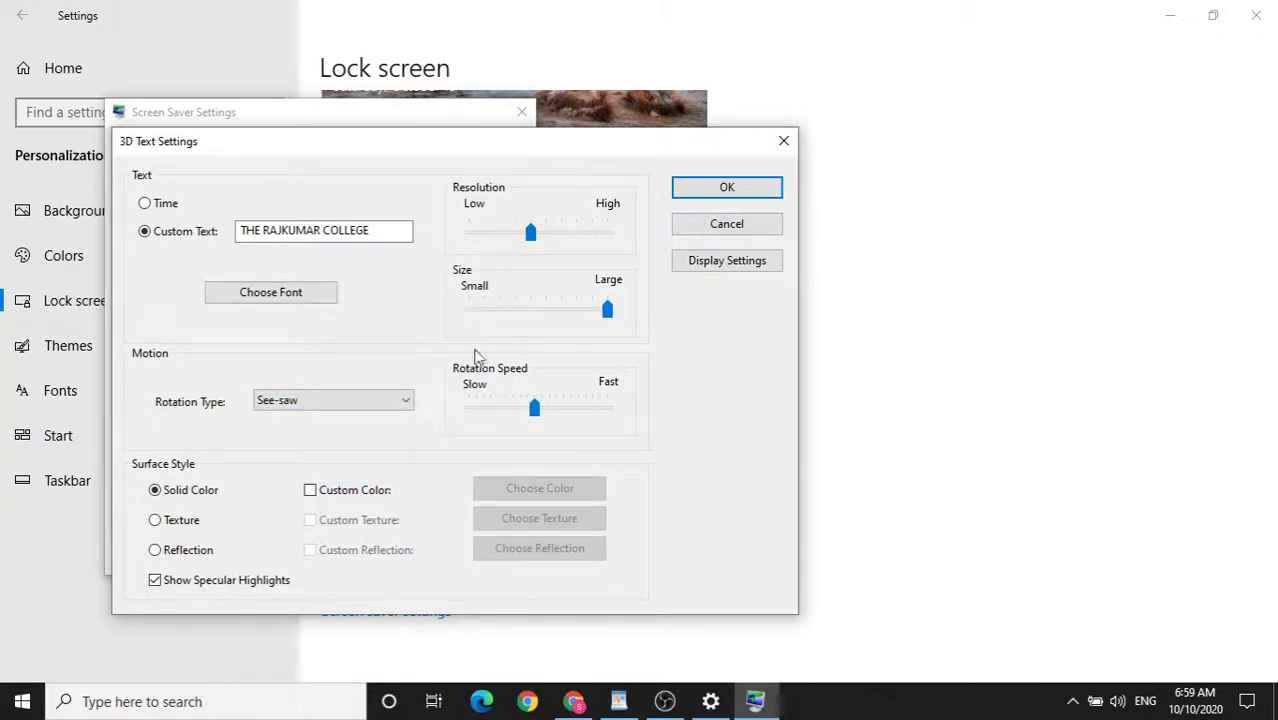
left_click_drag(532, 410, 483, 409)
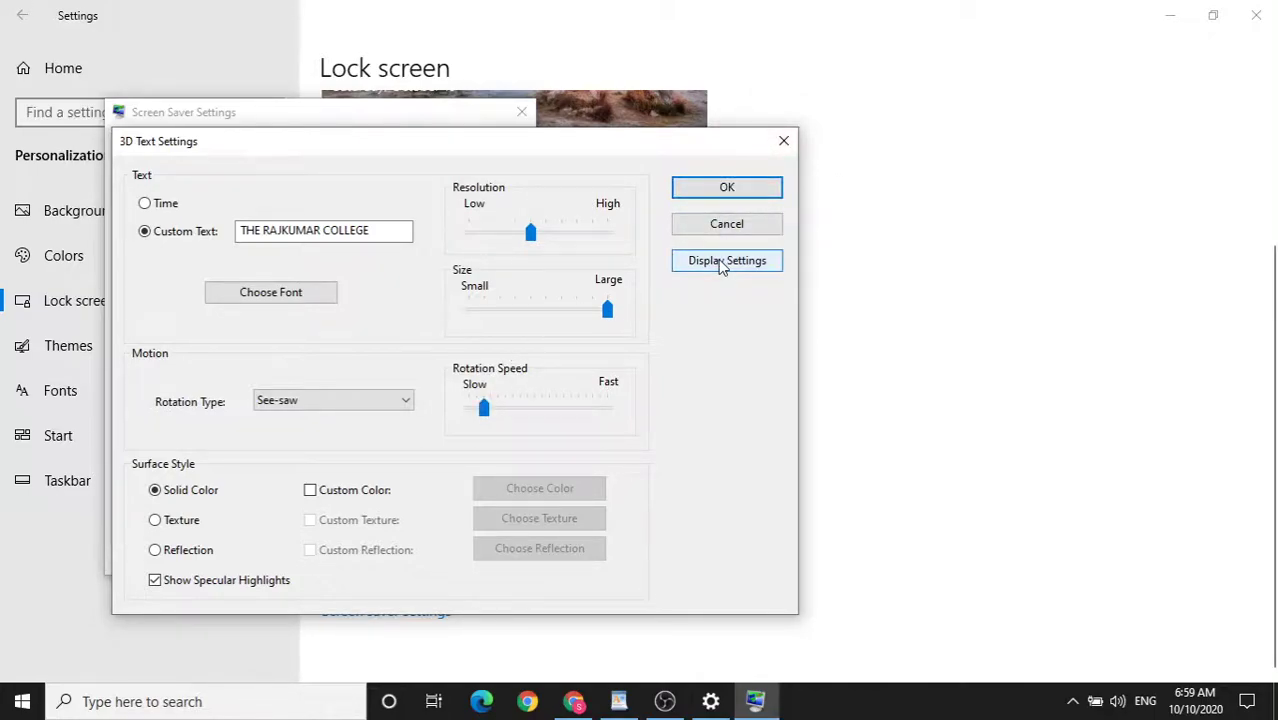
left_click(729, 198)
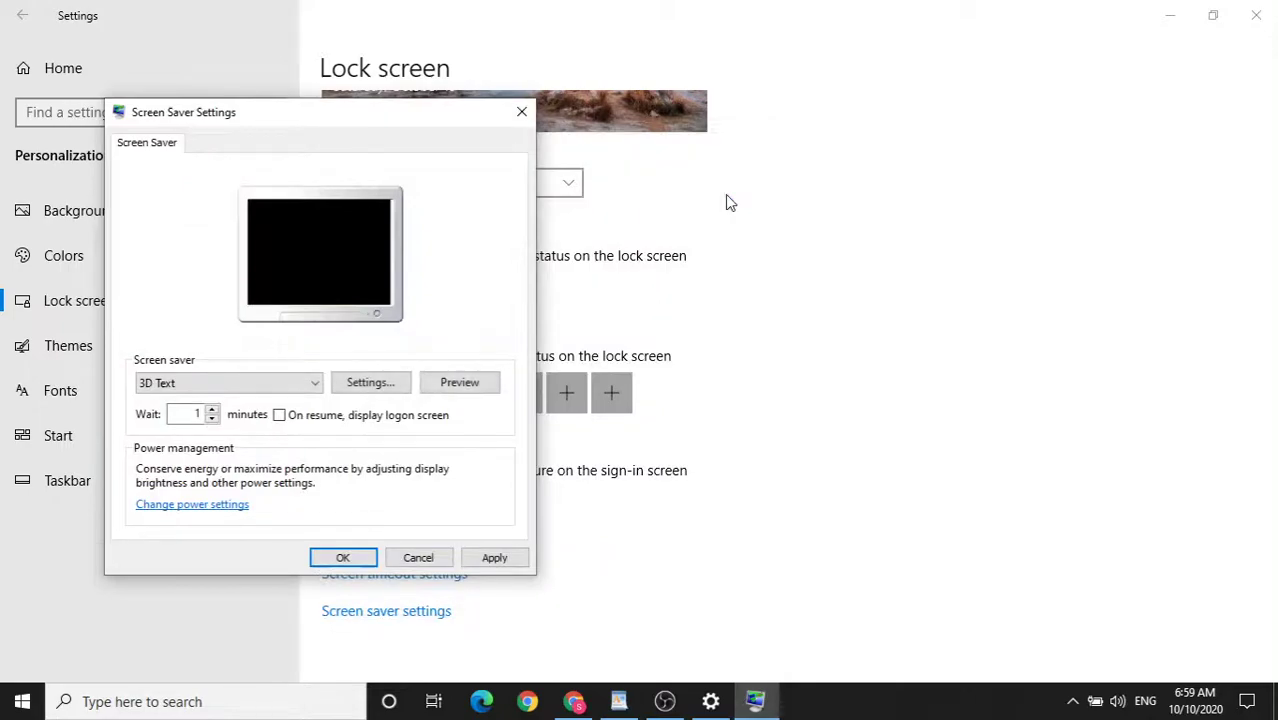
left_click(470, 384)
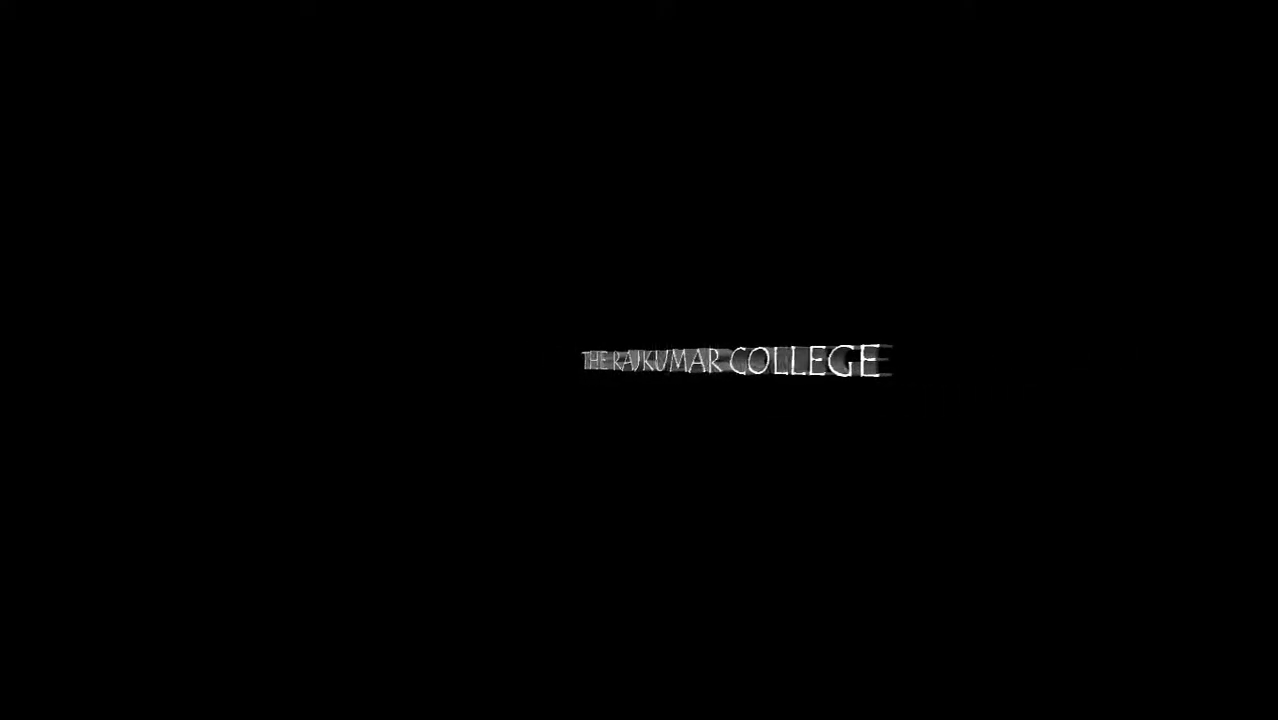
left_click(484, 388)
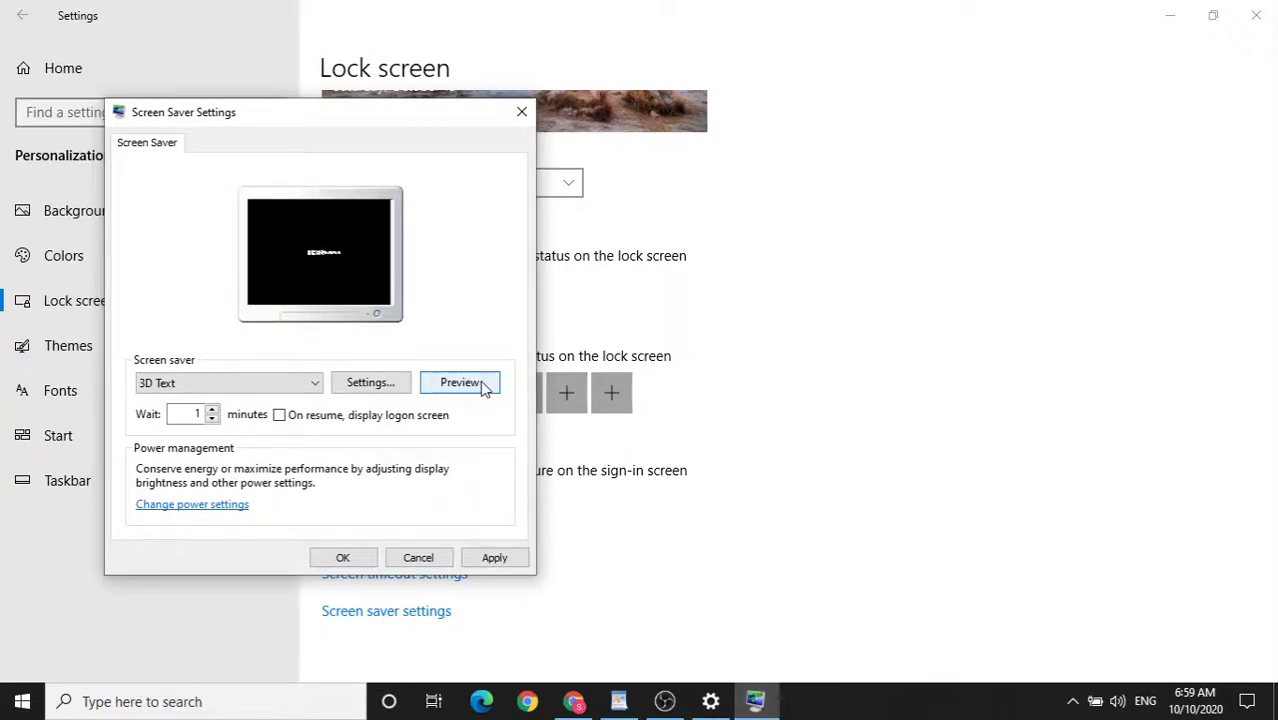
Set the screen saver's wait time to 5 minutes and apply the screen saver settings
left_click(212, 411)
left_click(212, 411)
left_click(212, 411)
left_click(212, 411)
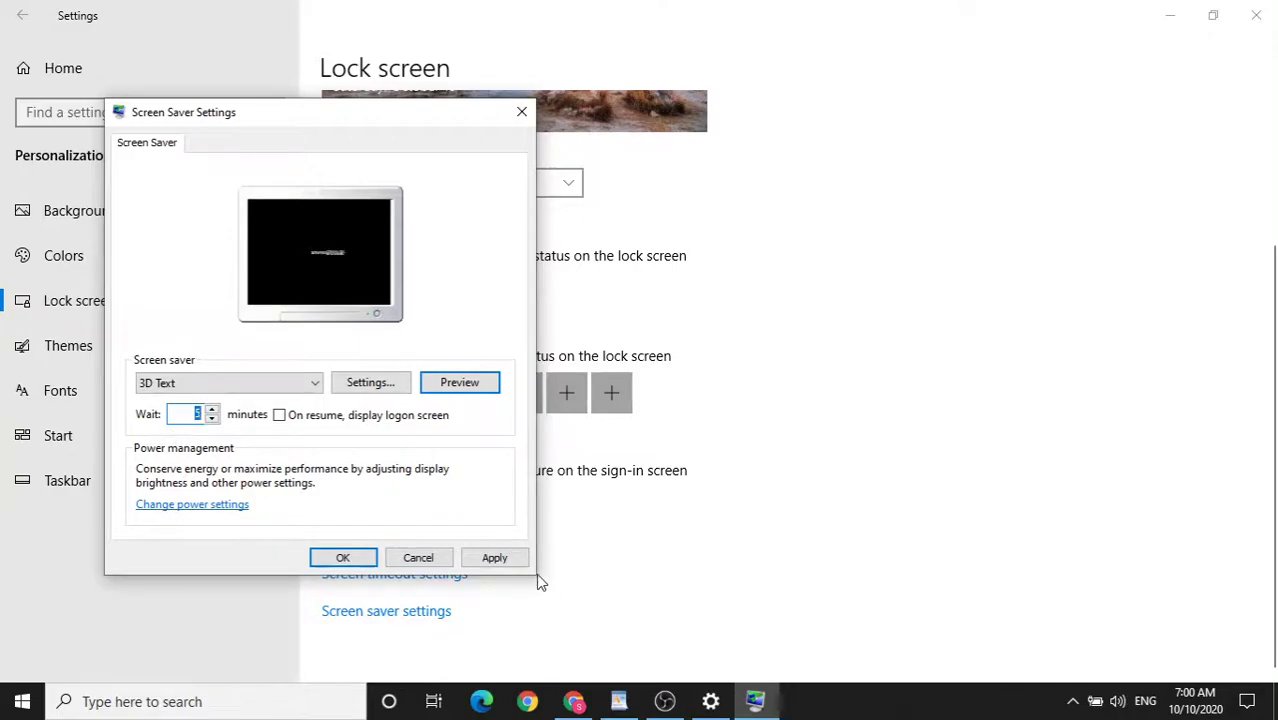
left_click(480, 562)
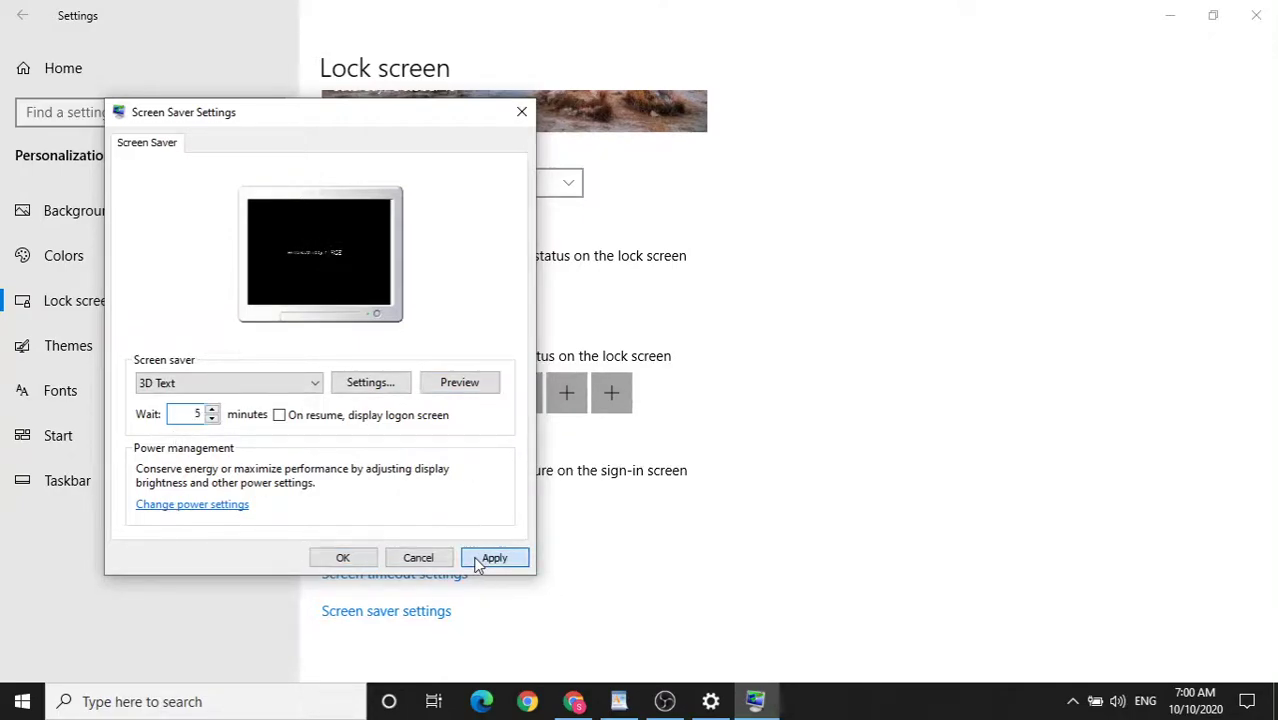
left_click(362, 563)
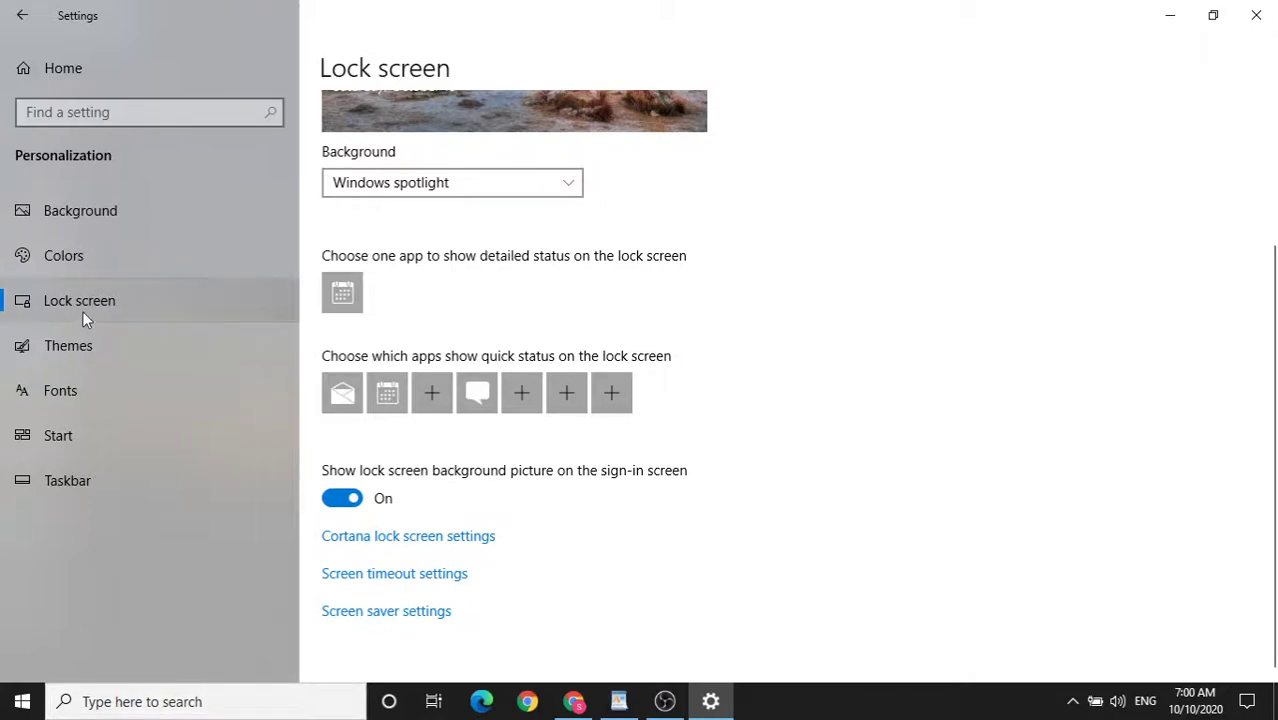
Review the Background and Lock screen personalization pages, locate the screen saver settings link, and close Settings
left_click(99, 216)
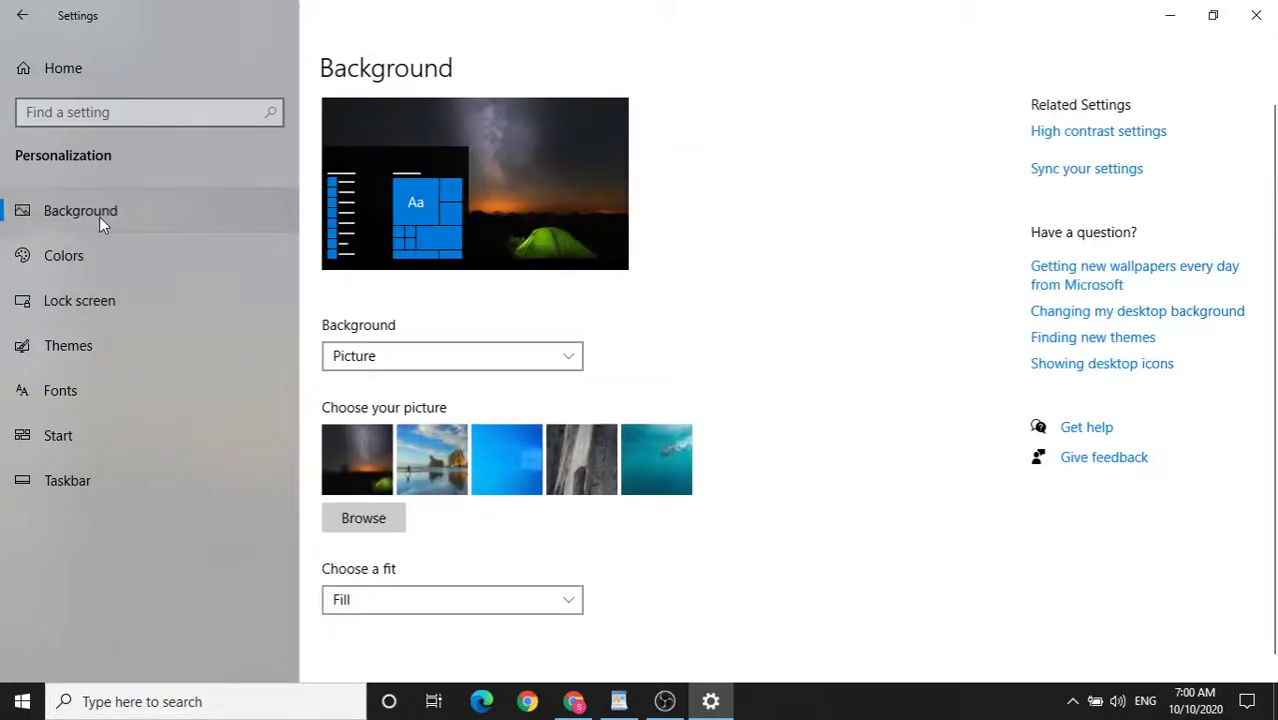
left_click(86, 302)
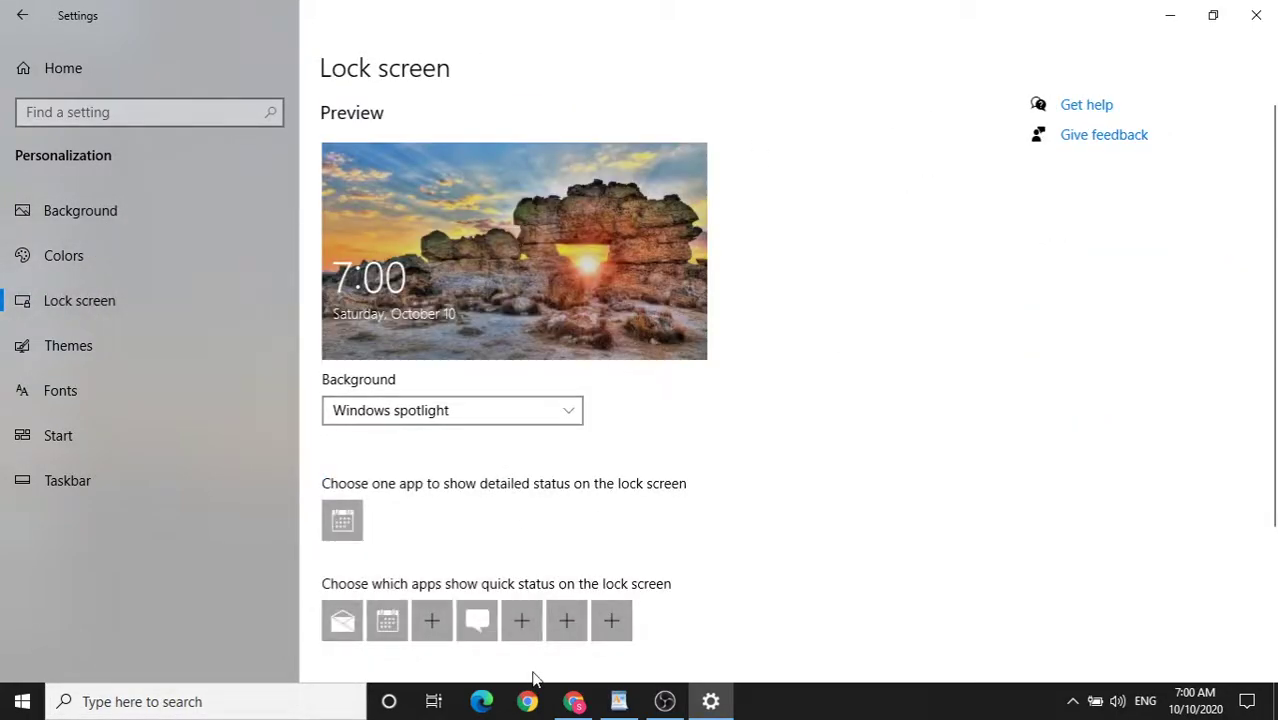
scroll(532, 676, "down", 2)
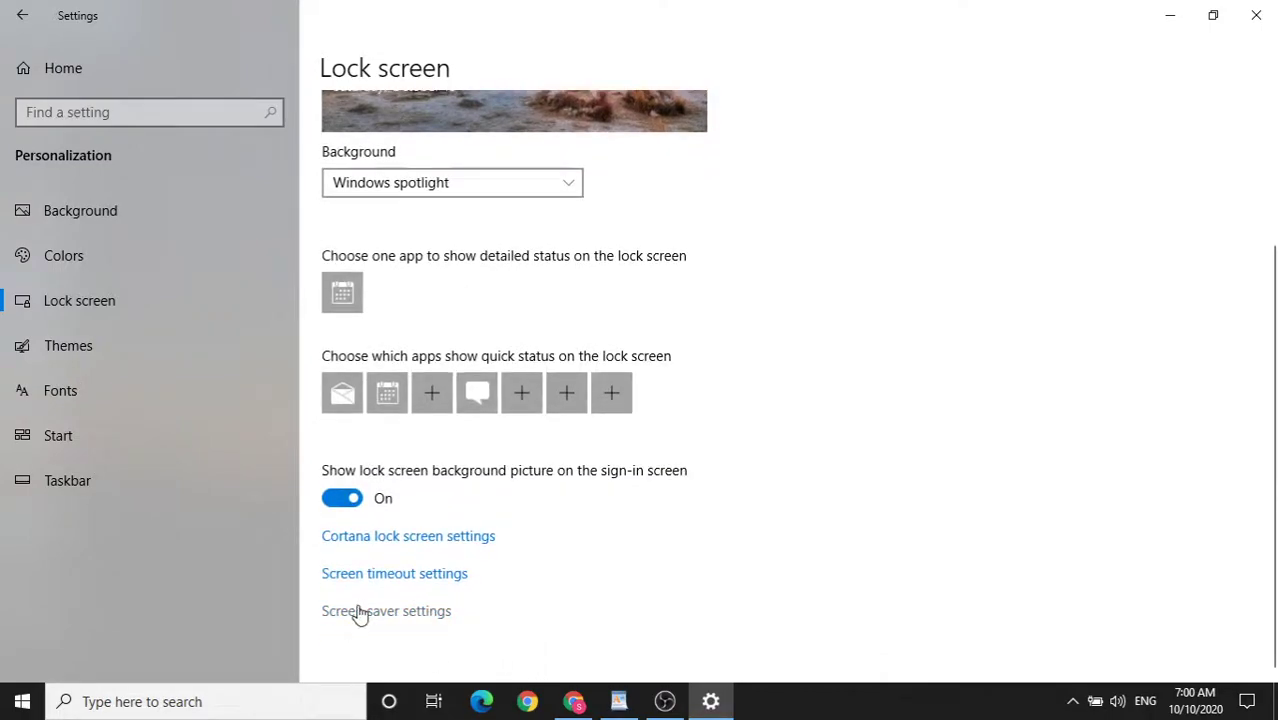
scroll(358, 615, "up", 1)
scroll(358, 615, "up", 1)
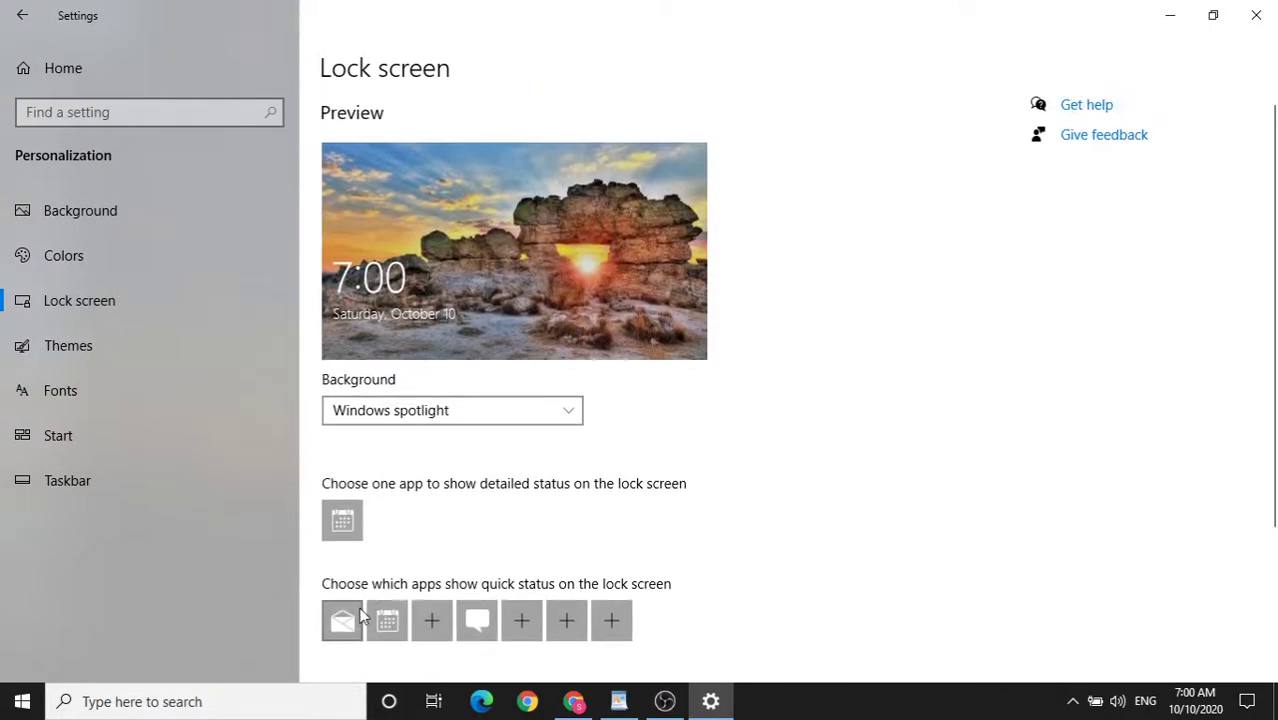
left_click(1256, 15)
Reopen personalization from the desktop, find the screen saver settings link on the Lock screen page, and close Settings
right_click(484, 177)
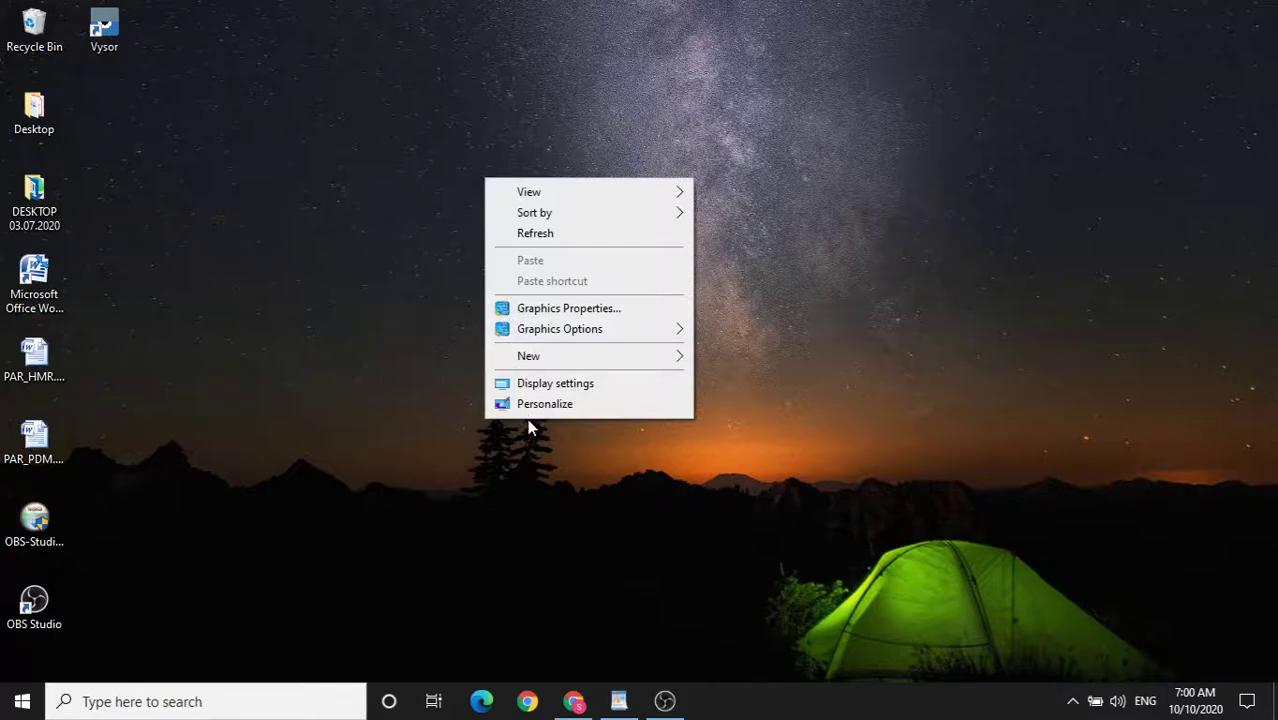
left_click(537, 405)
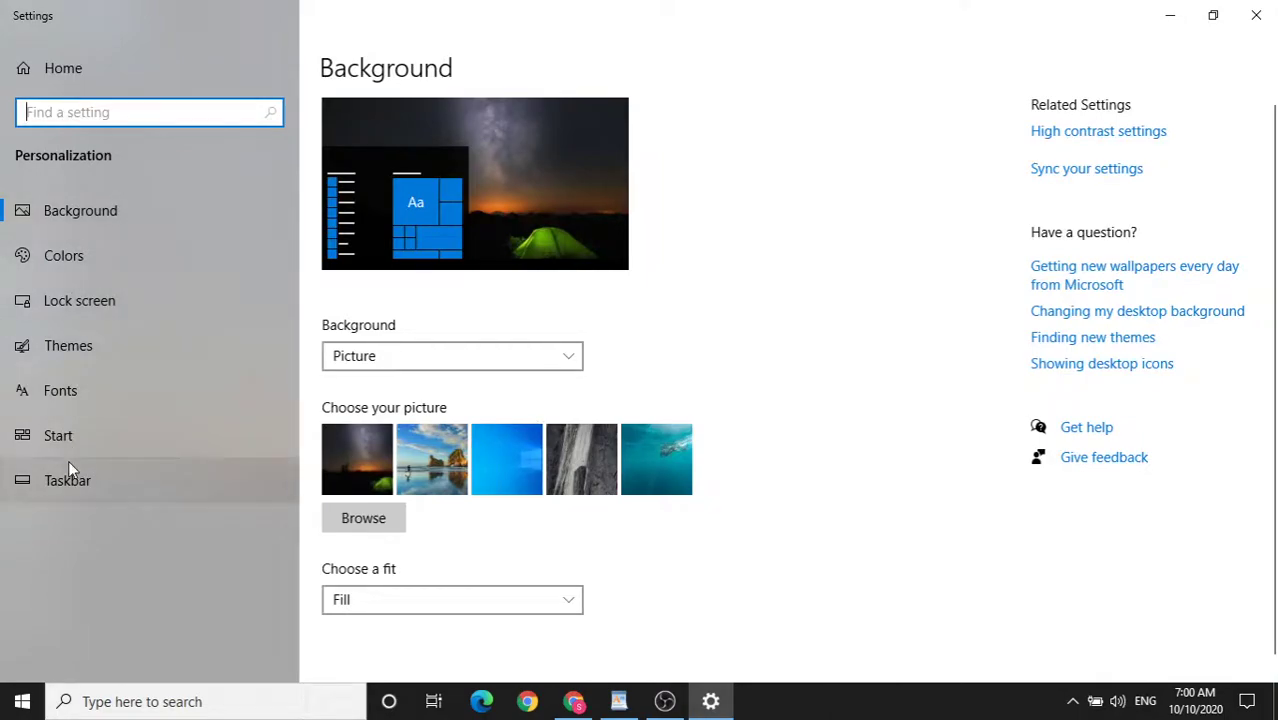
left_click(70, 305)
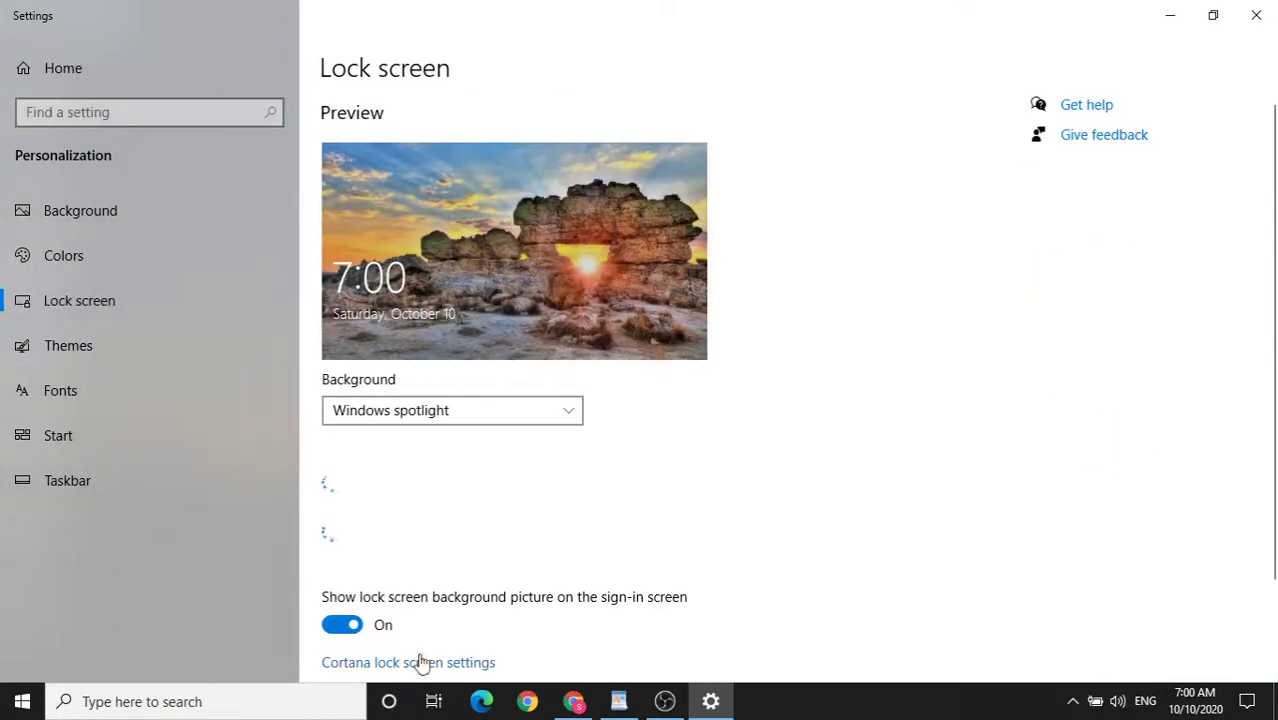
scroll(420, 652, "down", 1)
scroll(420, 652, "down", 2)
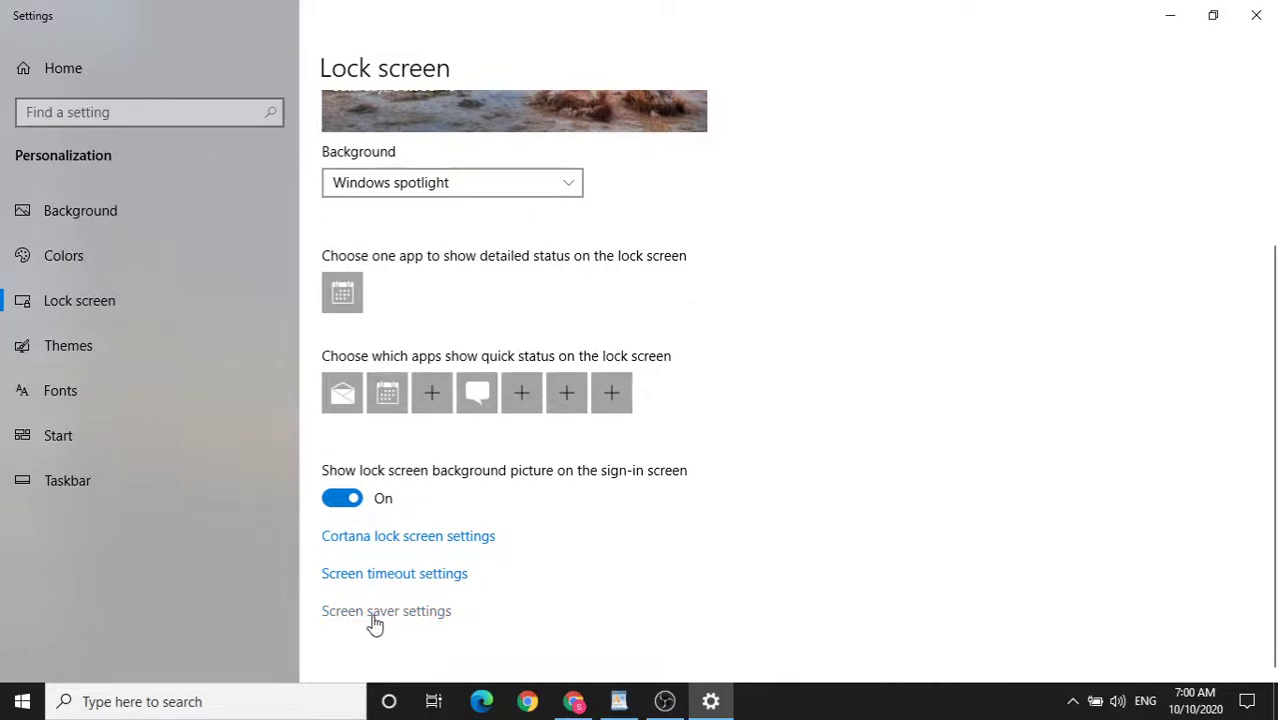
scroll(372, 616, "up", 3)
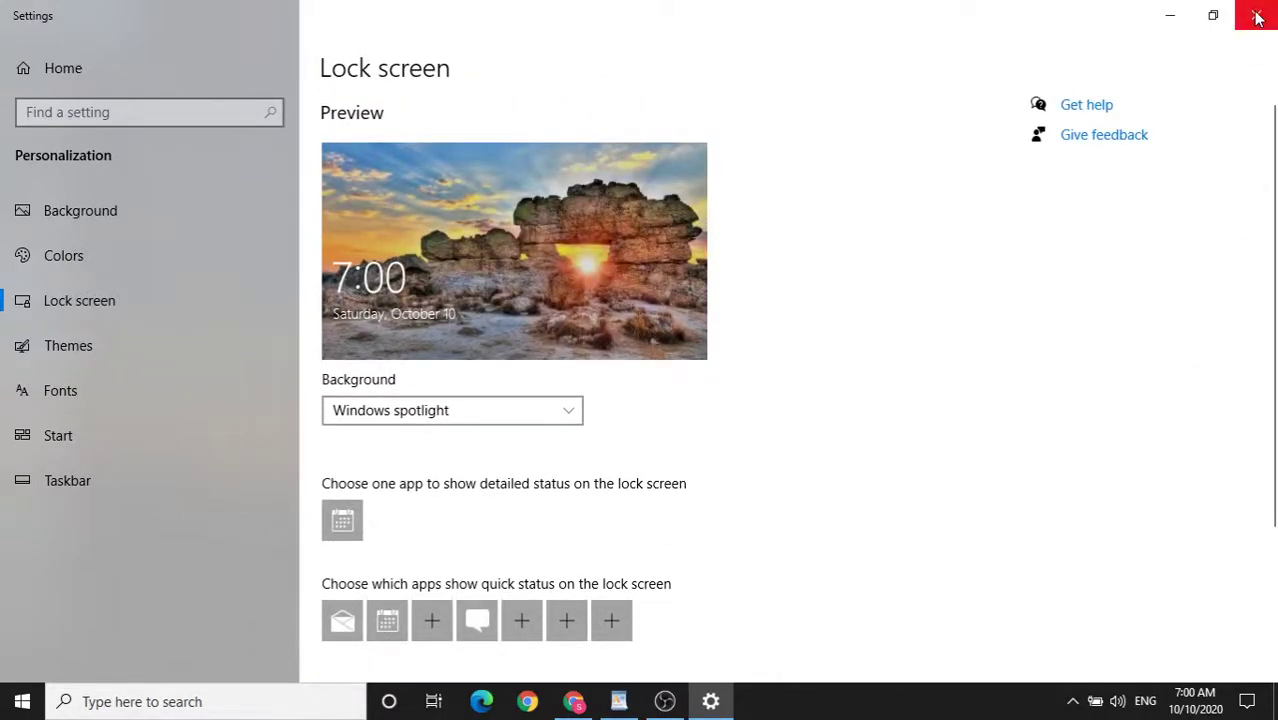
left_click(1256, 16)
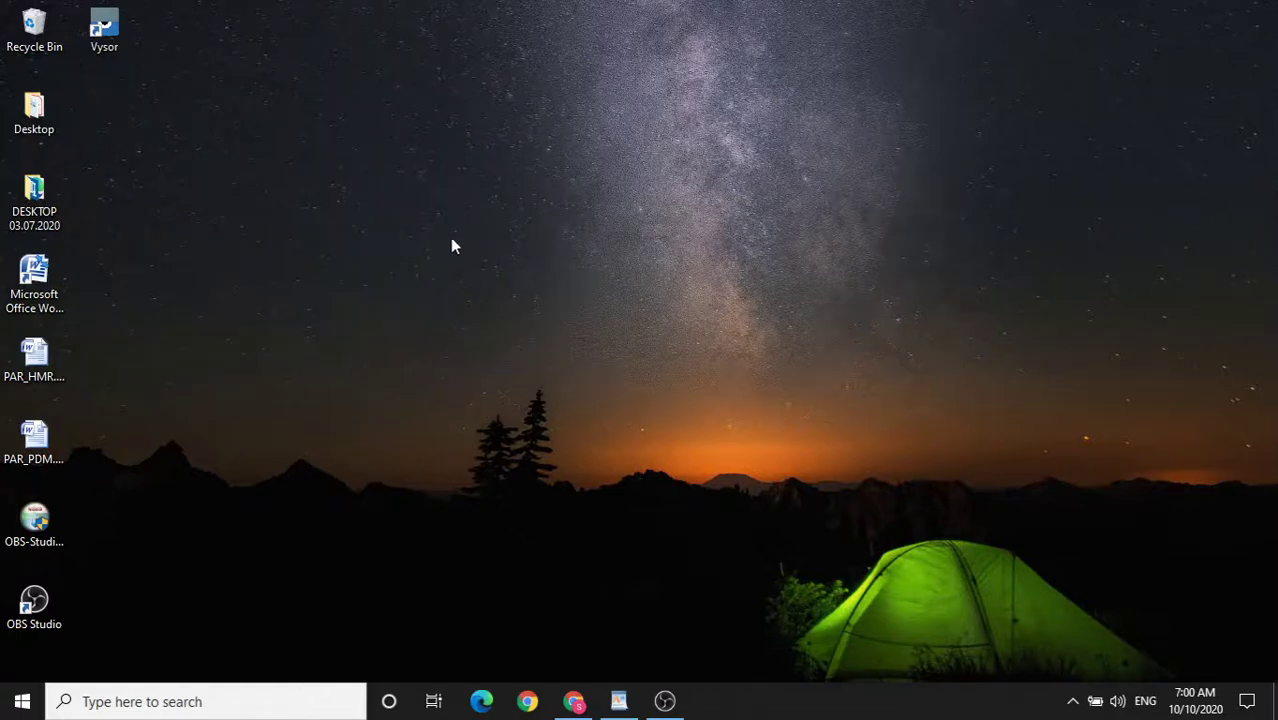
Change the desktop icon size to large icons and switch it to medium icons
right_click(474, 157)
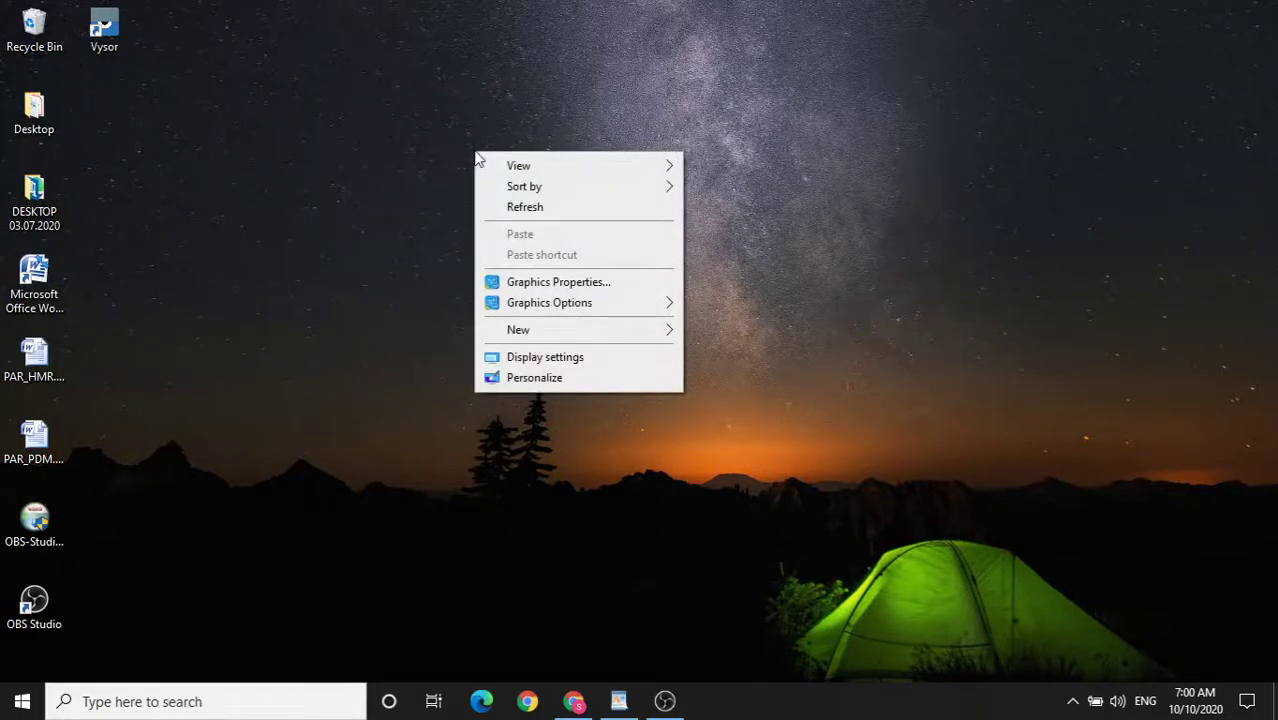
mouse_move(490, 170)
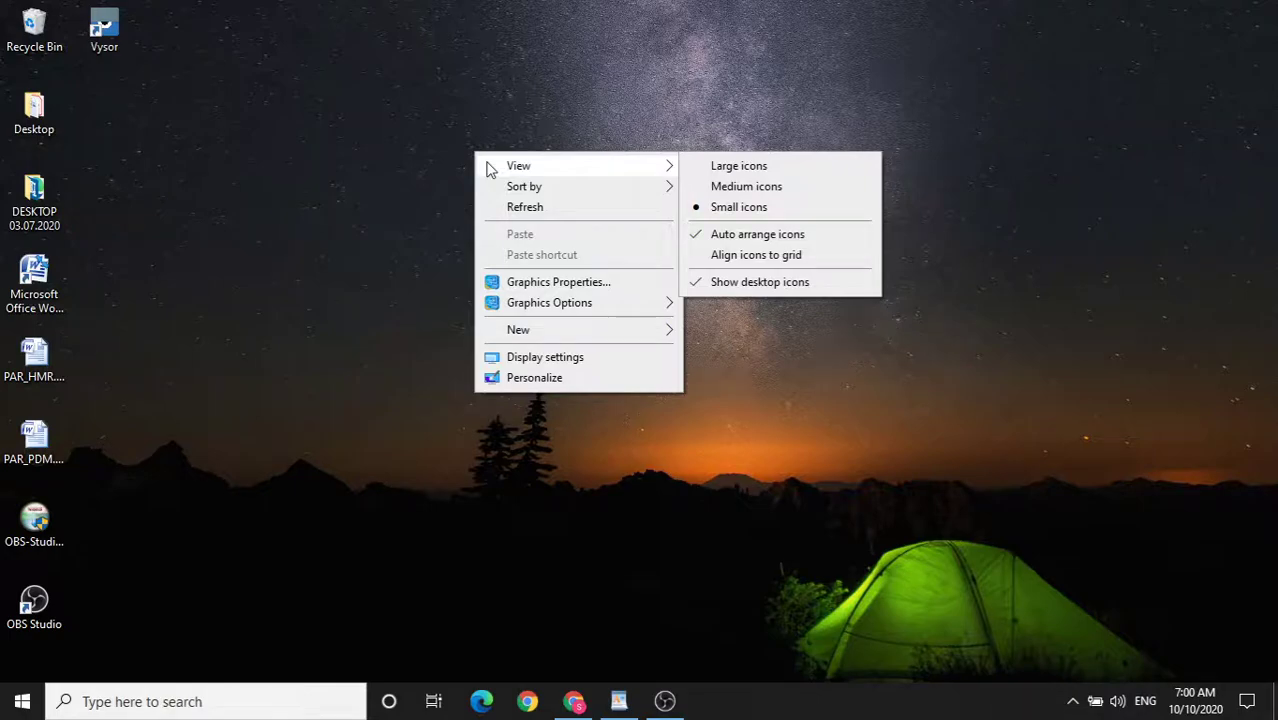
left_click(773, 171)
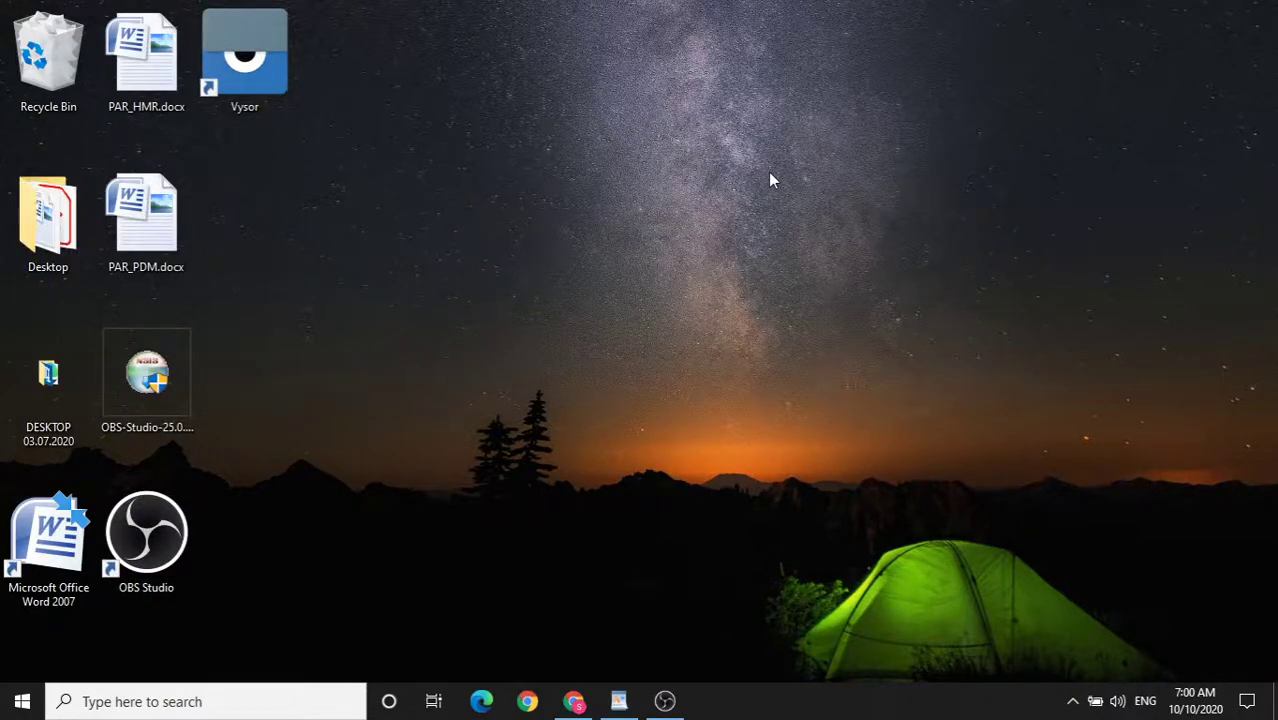
right_click(769, 172)
mouse_move(787, 184)
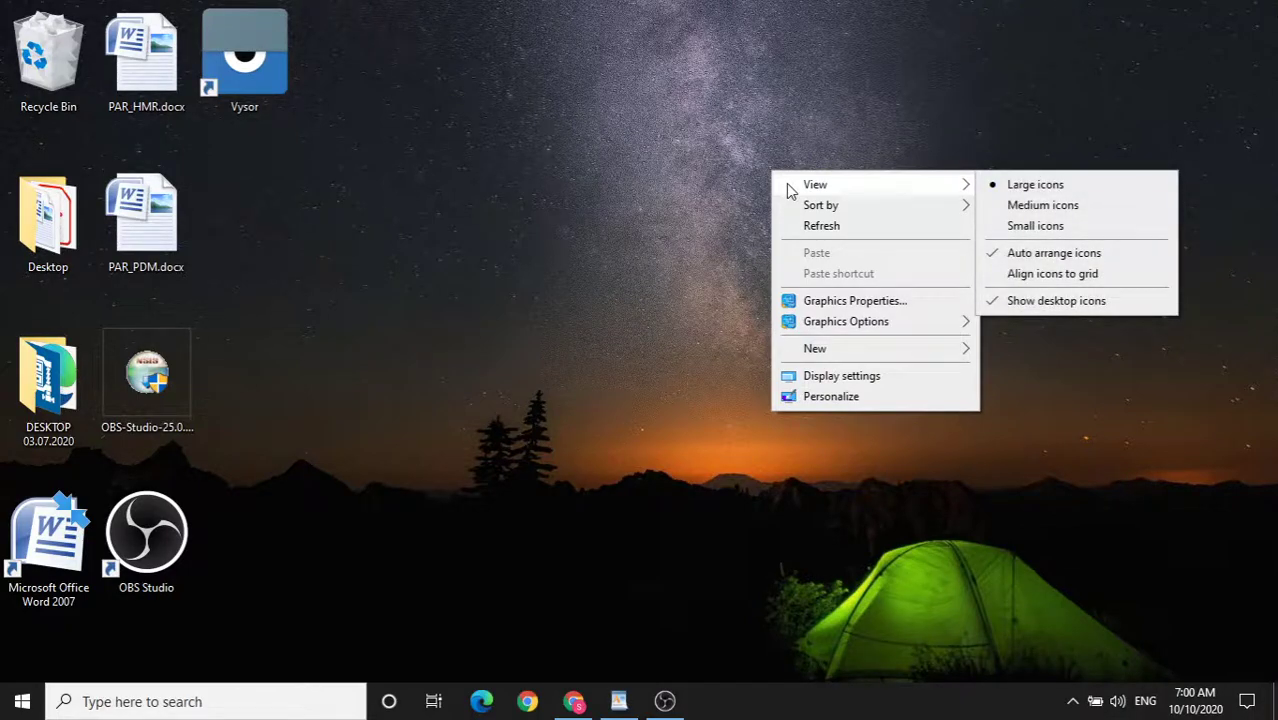
left_click(1022, 220)
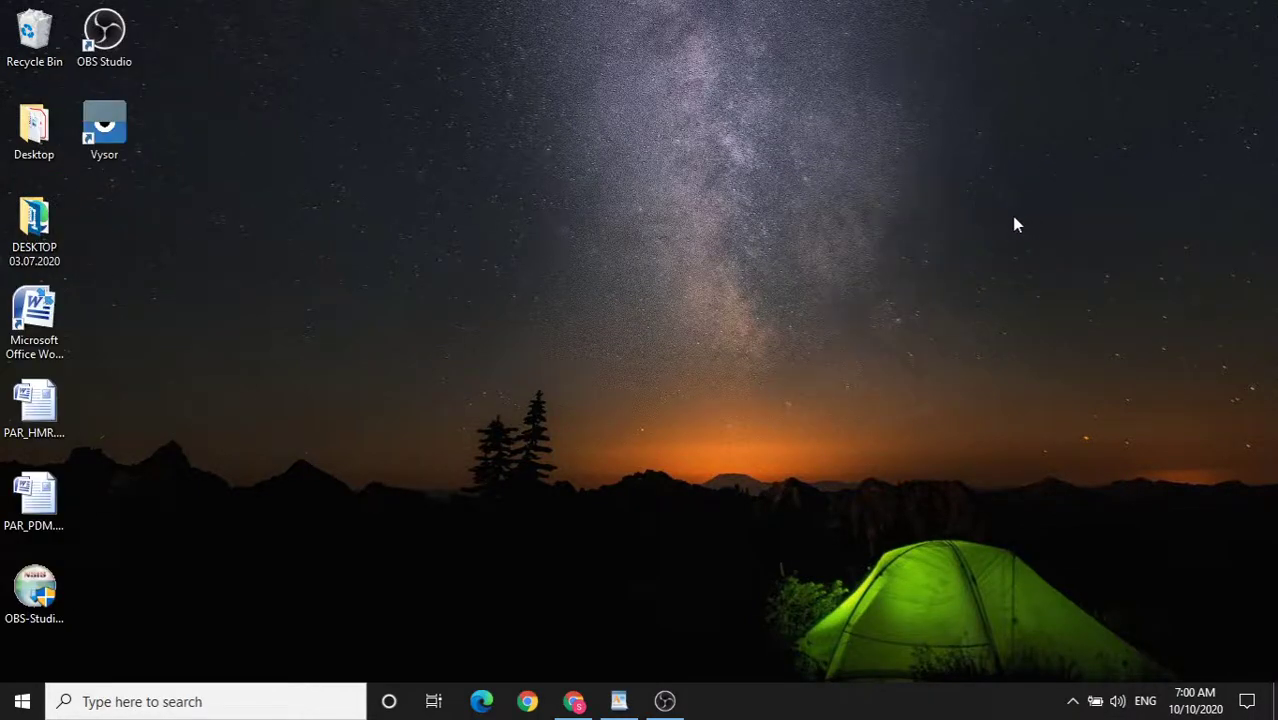
Set the desktop icon view to small icons
right_click(755, 248)
mouse_move(790, 255)
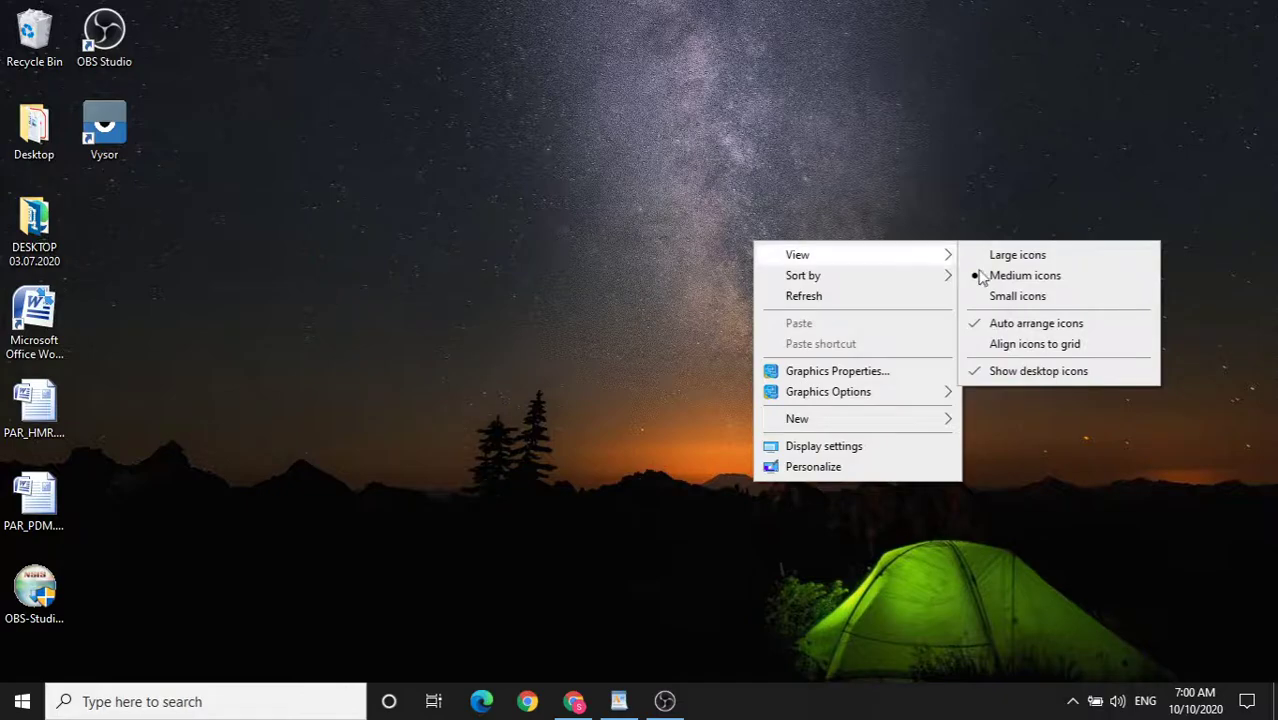
left_click(998, 300)
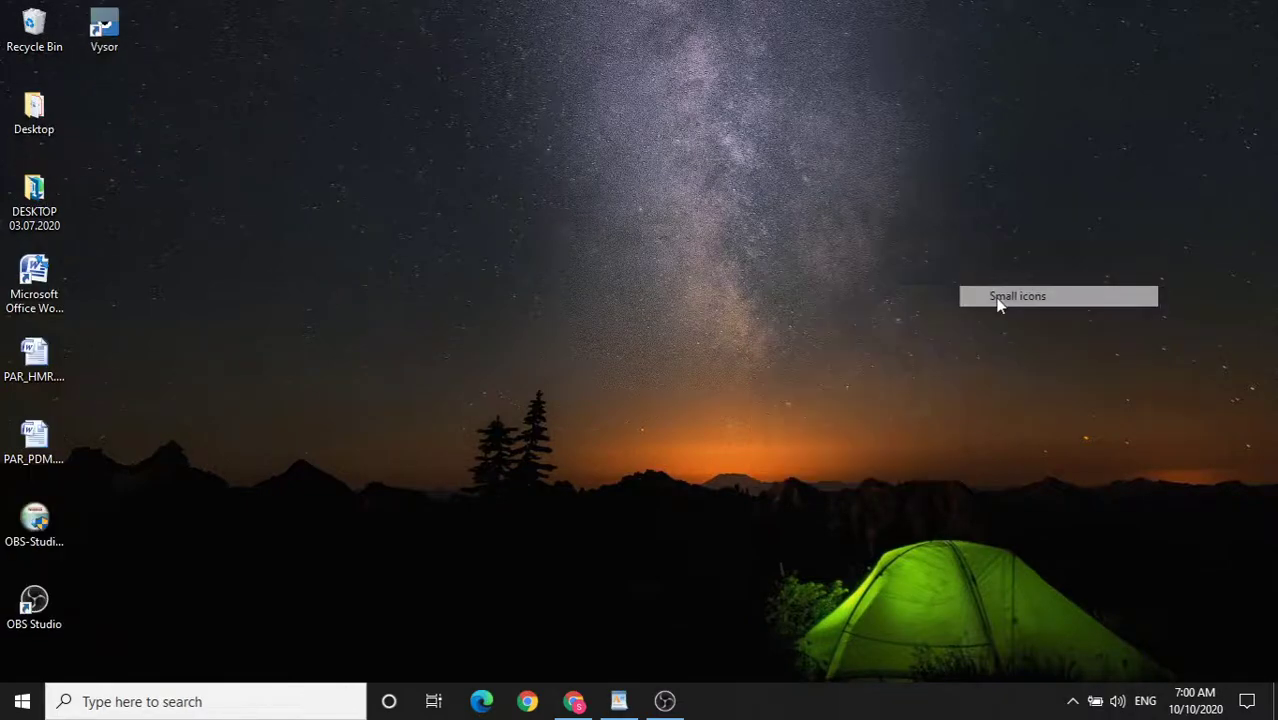
Sort the desktop icons by item type and re-sort them by date modified
right_click(528, 254)
mouse_move(590, 289)
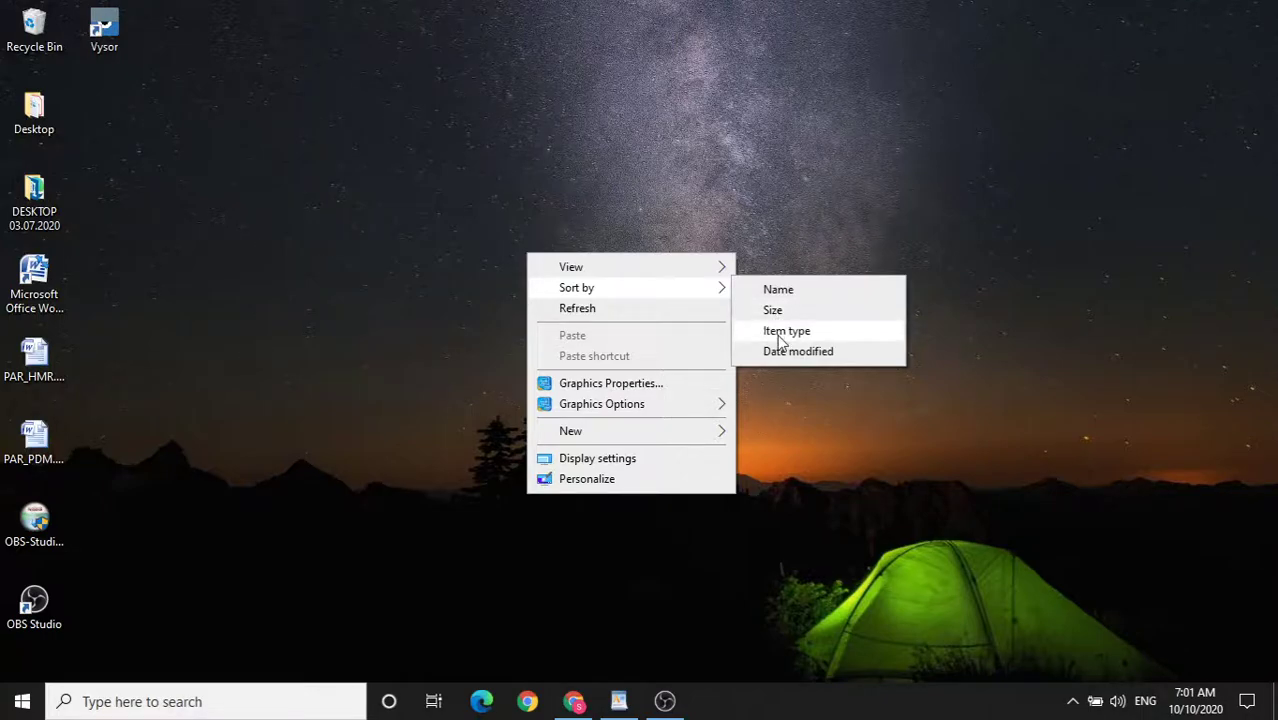
left_click(785, 333)
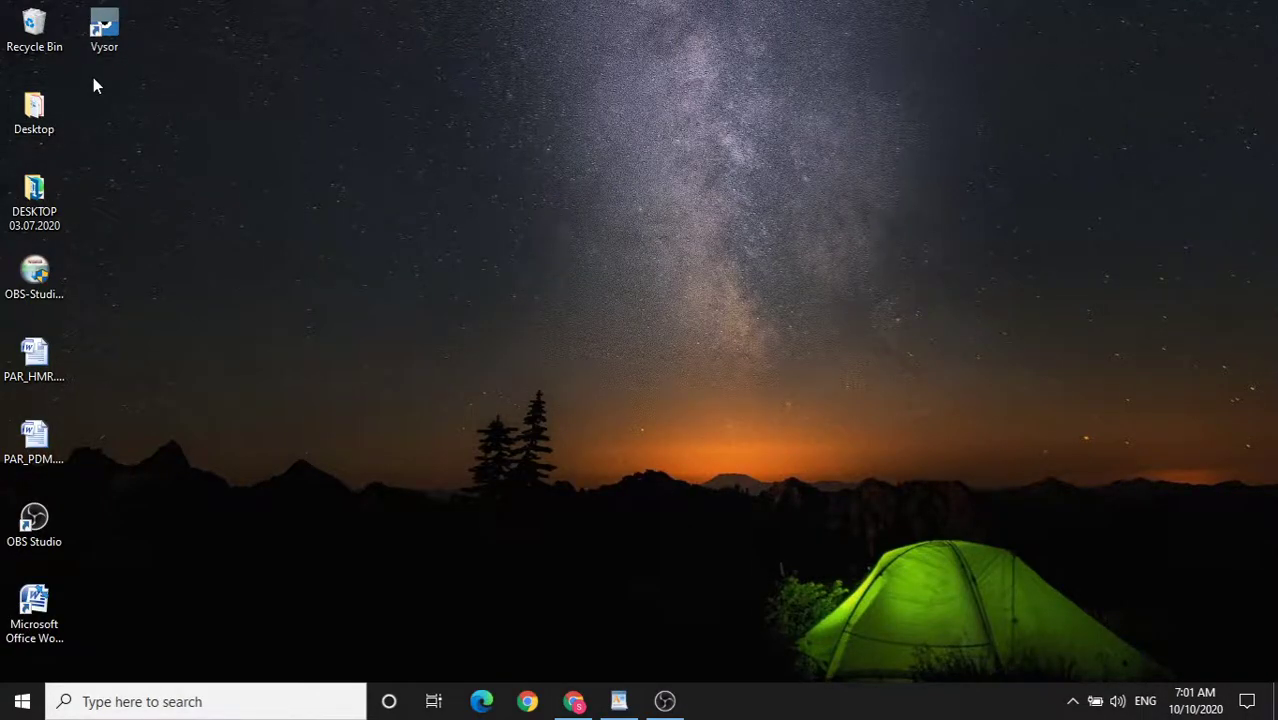
right_click(472, 245)
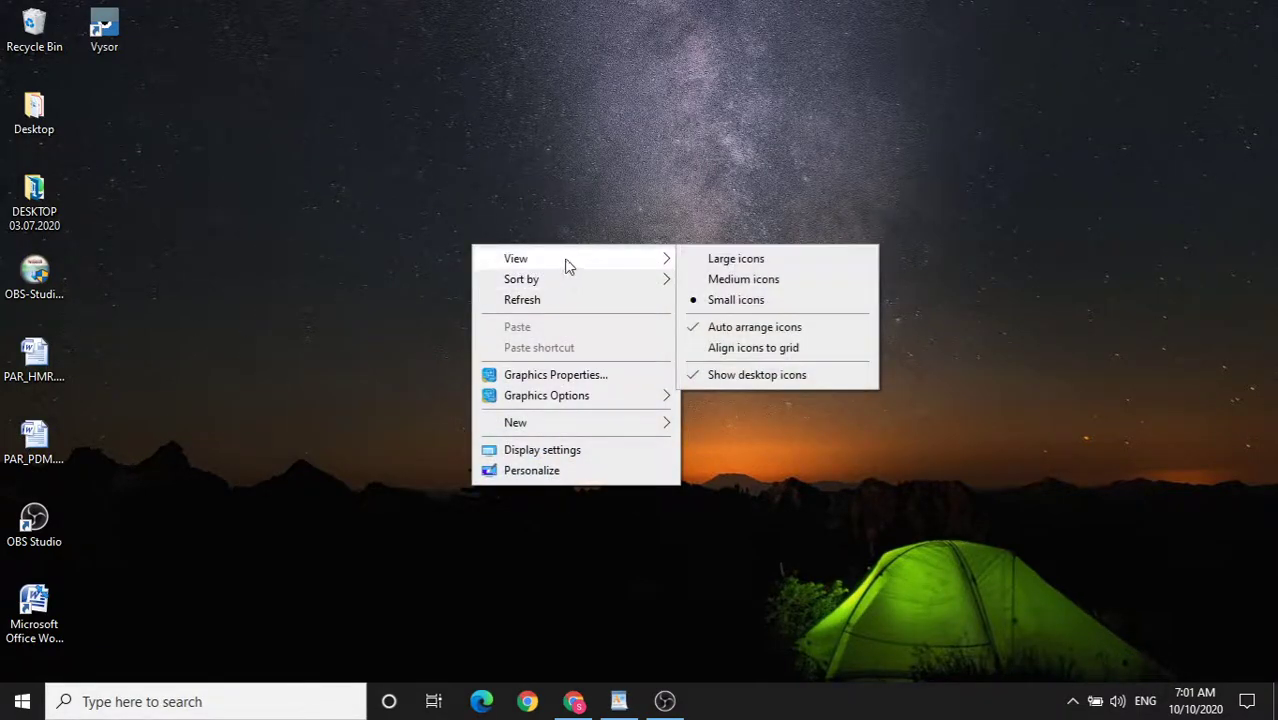
mouse_move(641, 281)
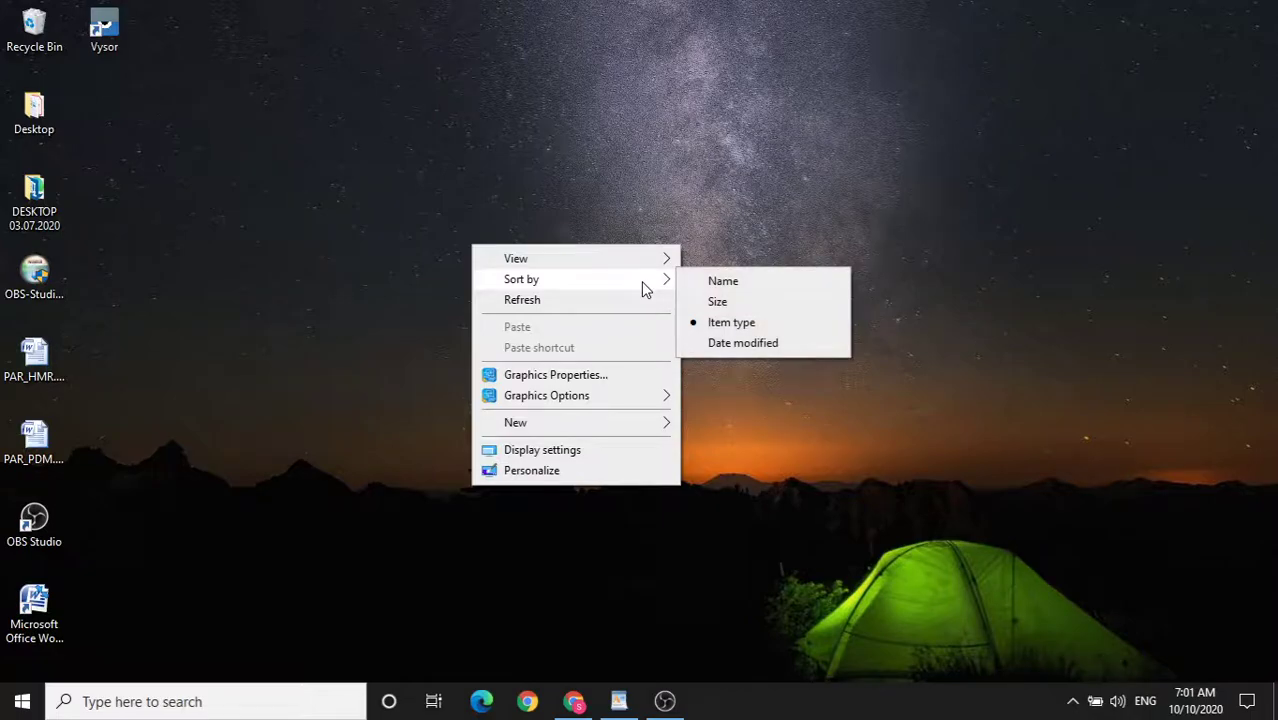
left_click(723, 345)
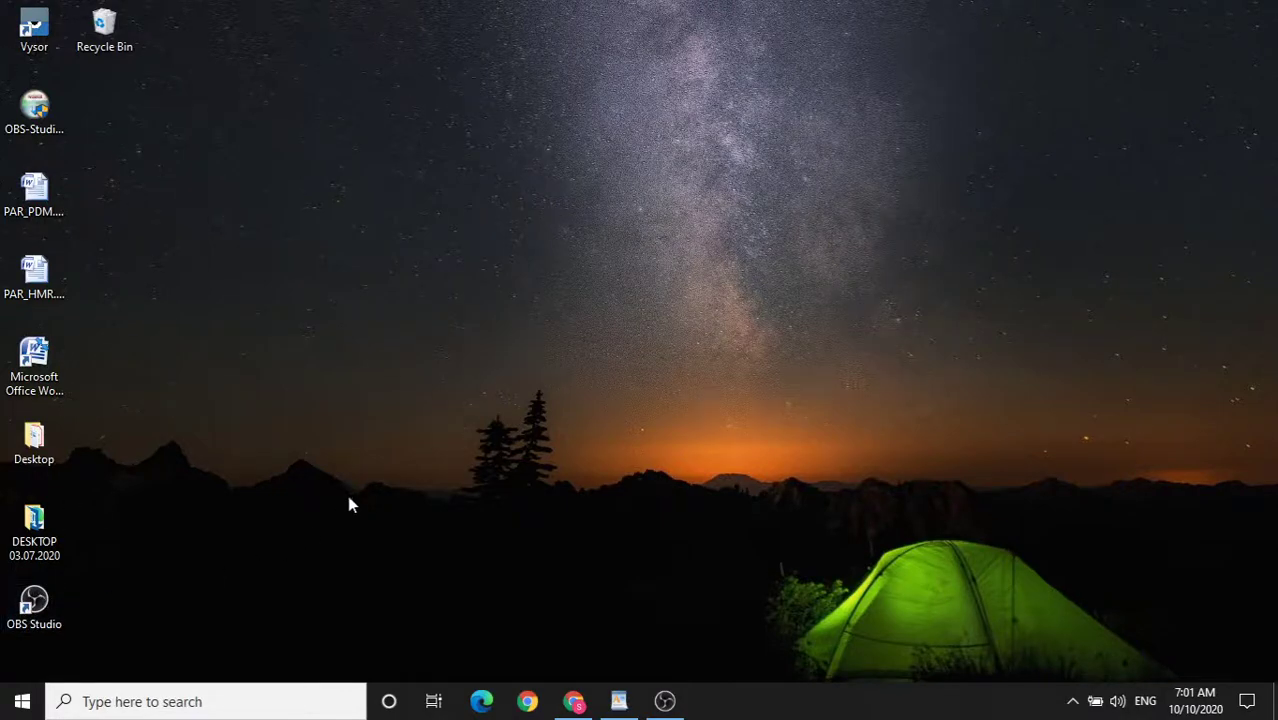
Refresh the desktop twice
right_click(427, 362)
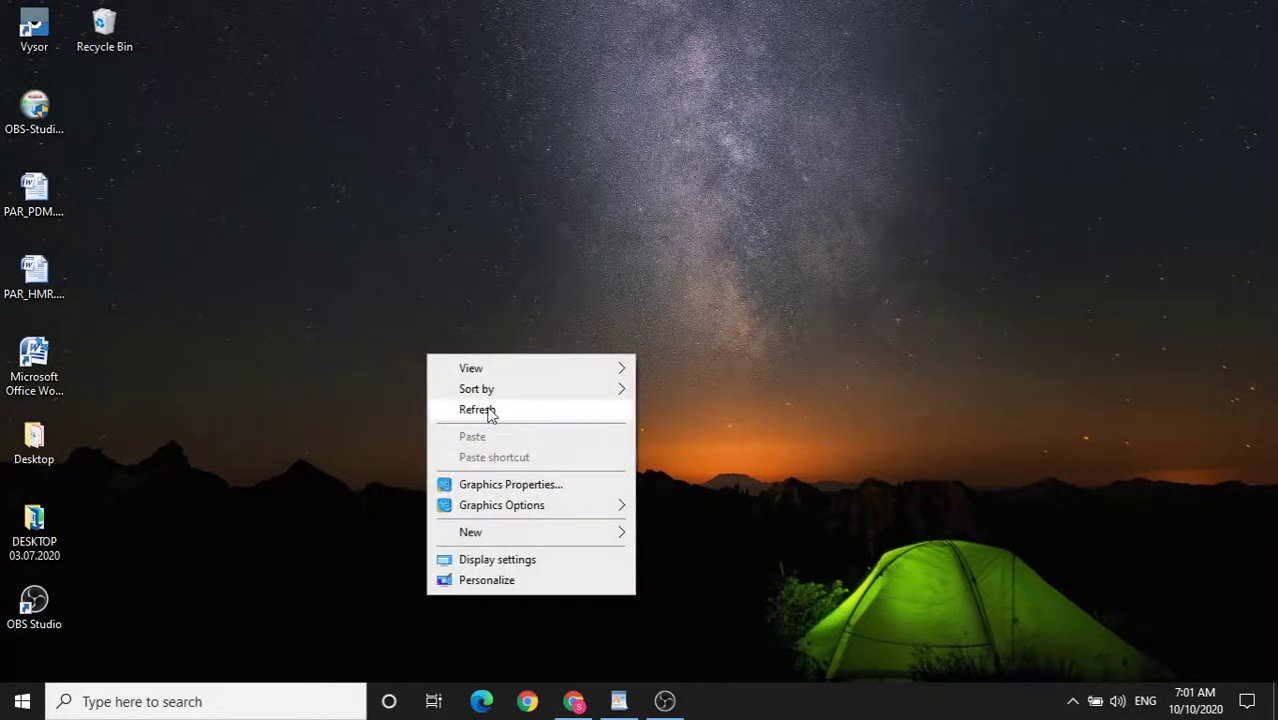
left_click(488, 410)
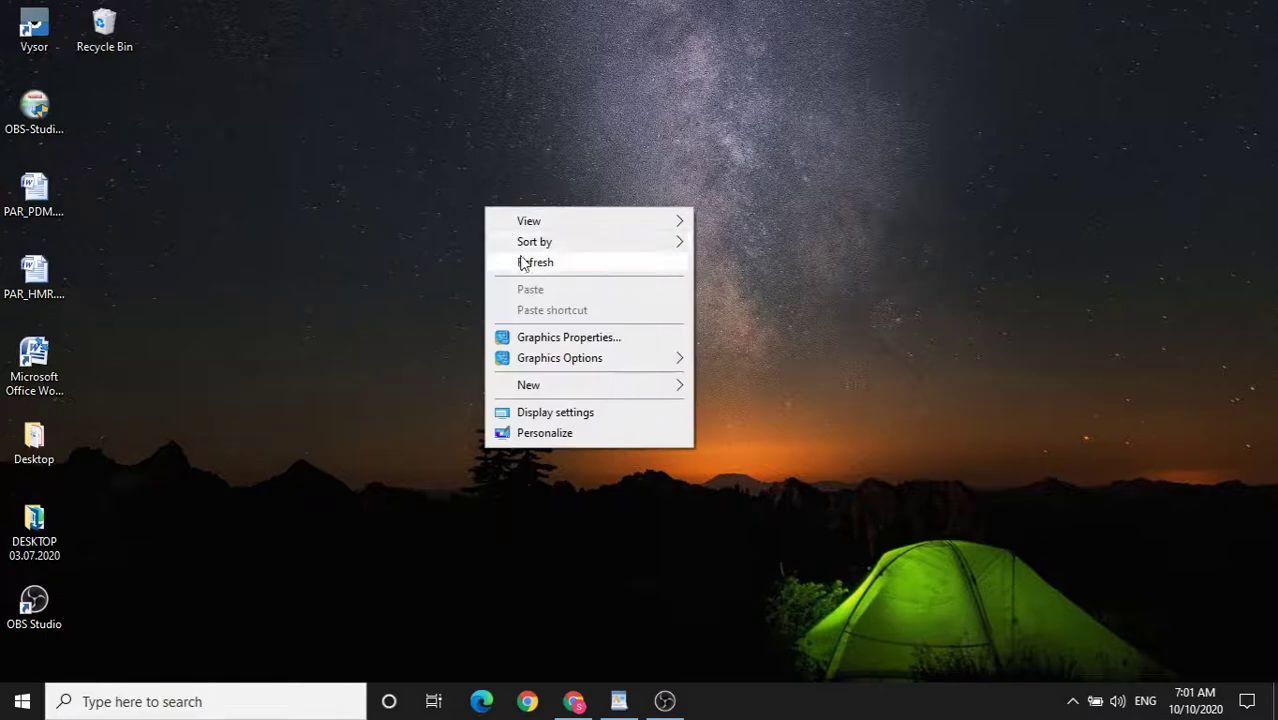
left_click(520, 262)
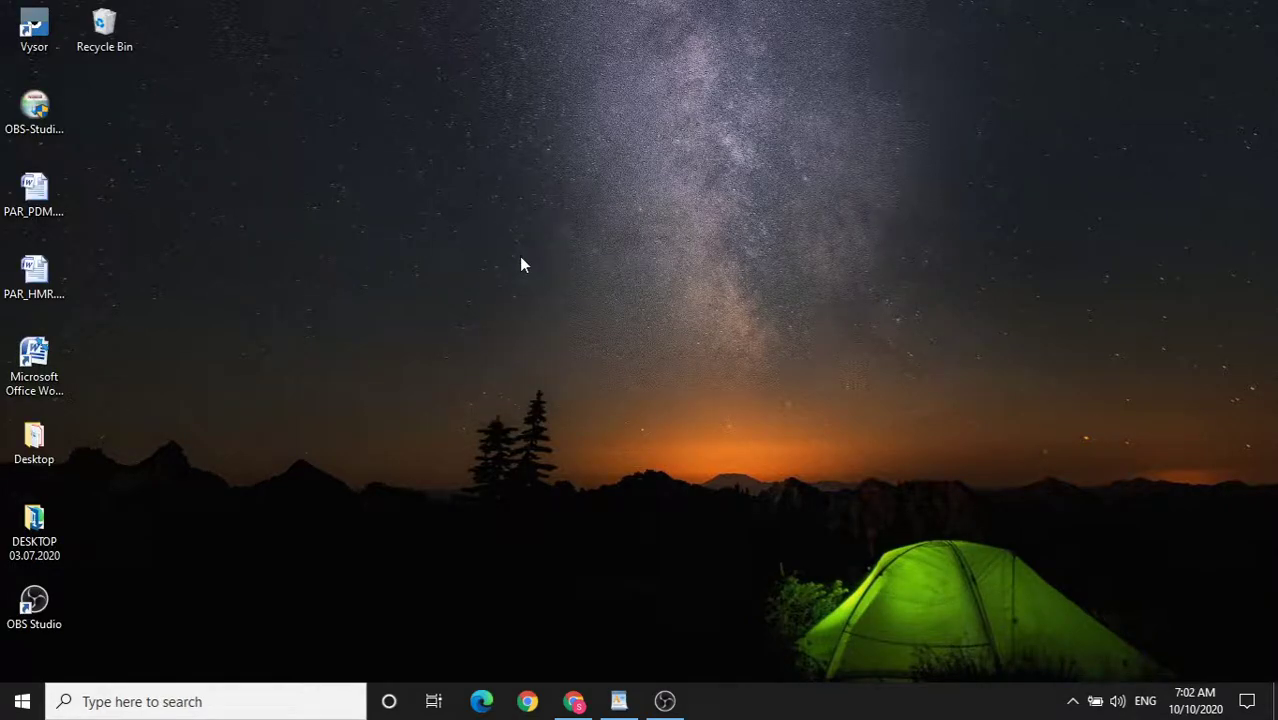
View the Background personalization page from the desktop and close Settings
right_click(519, 268)
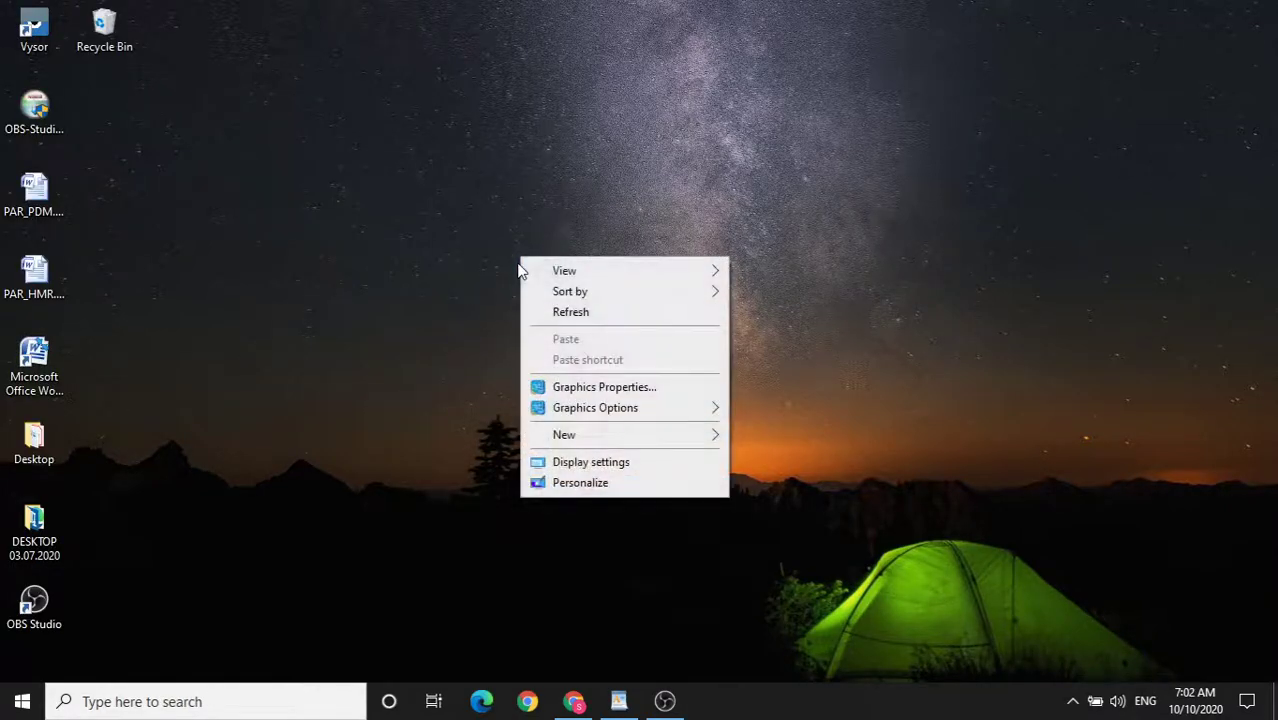
left_click(548, 482)
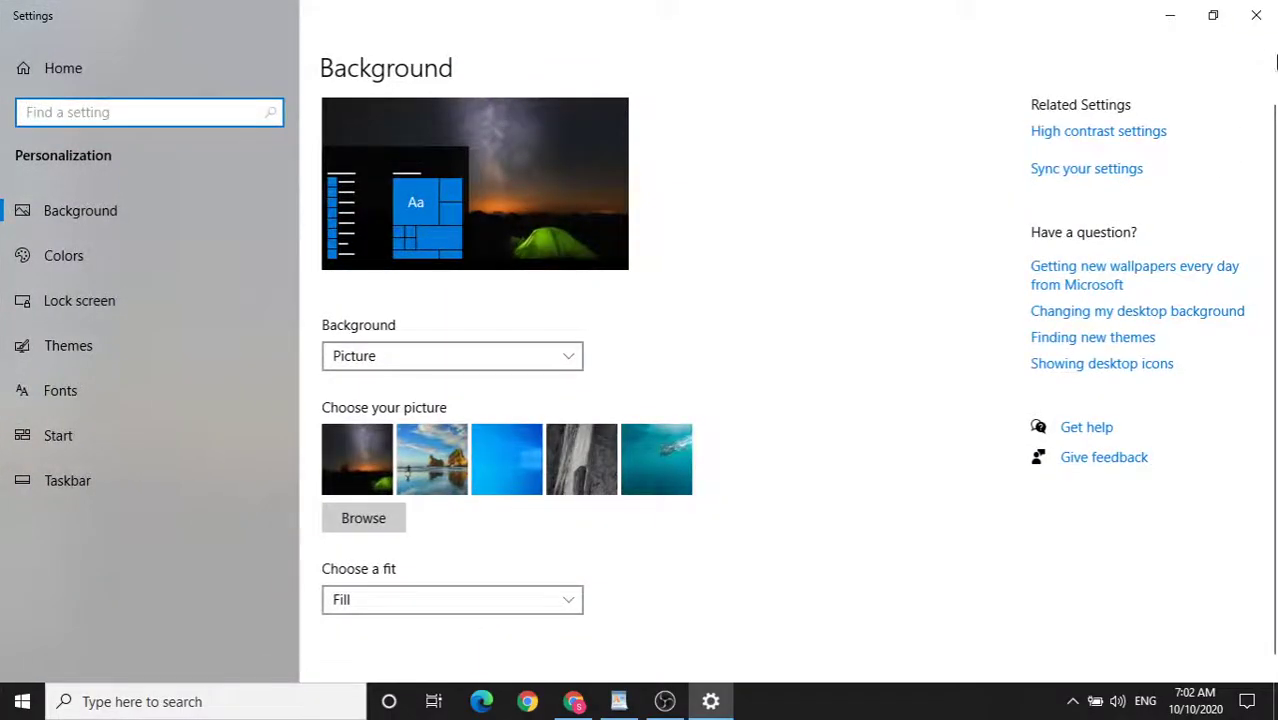
left_click(1256, 16)
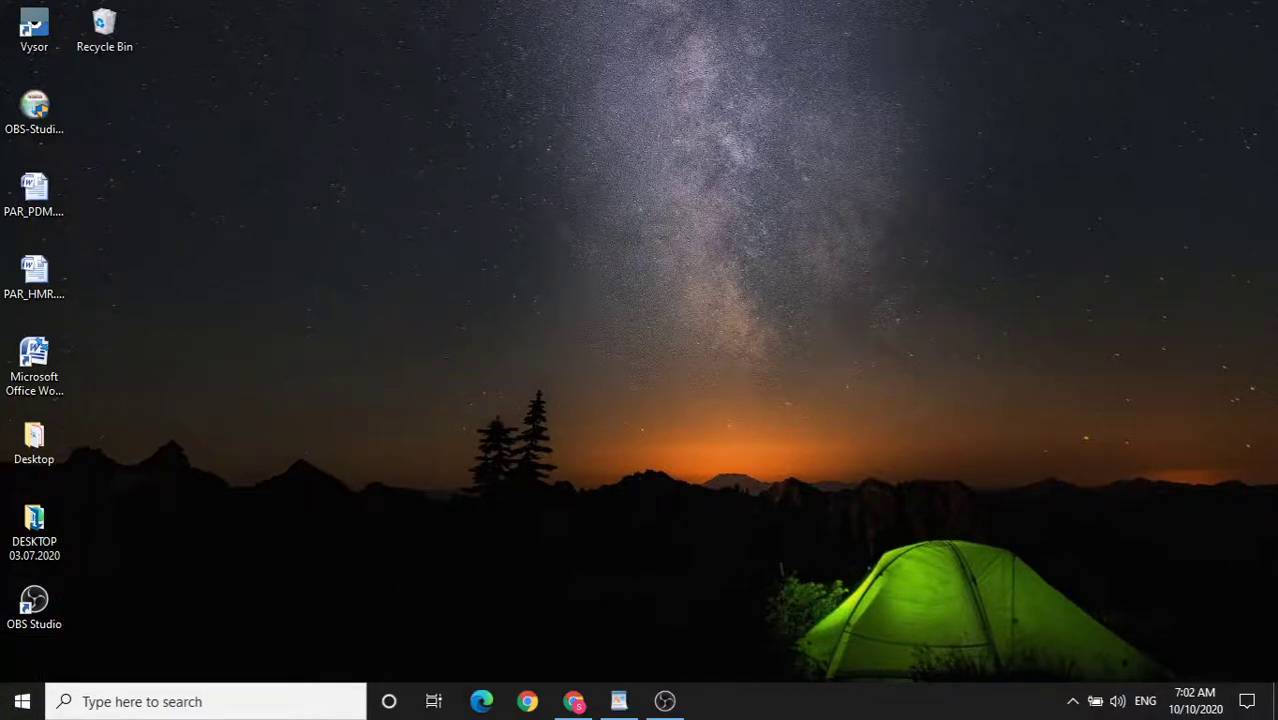
Increase the taskbar's height to two rows and open the OBS Studio options among the hidden notification area icons
left_click_drag(790, 681, 792, 622)
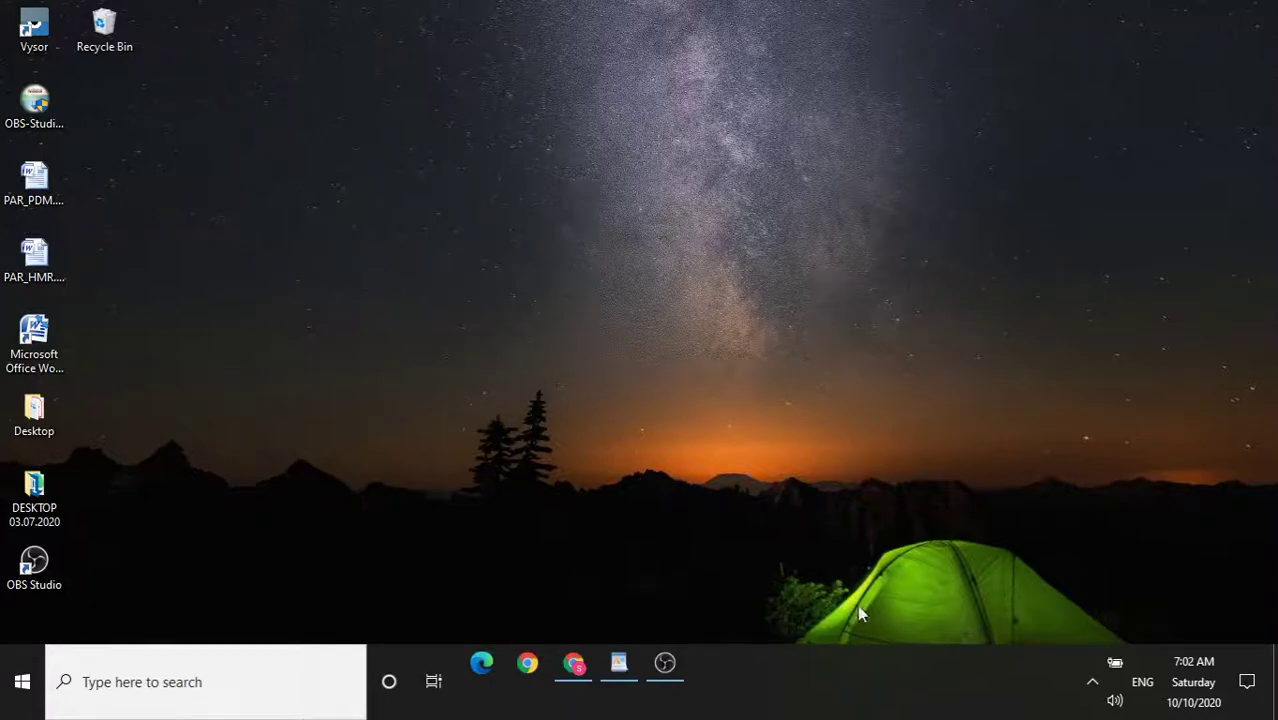
left_click(1092, 681)
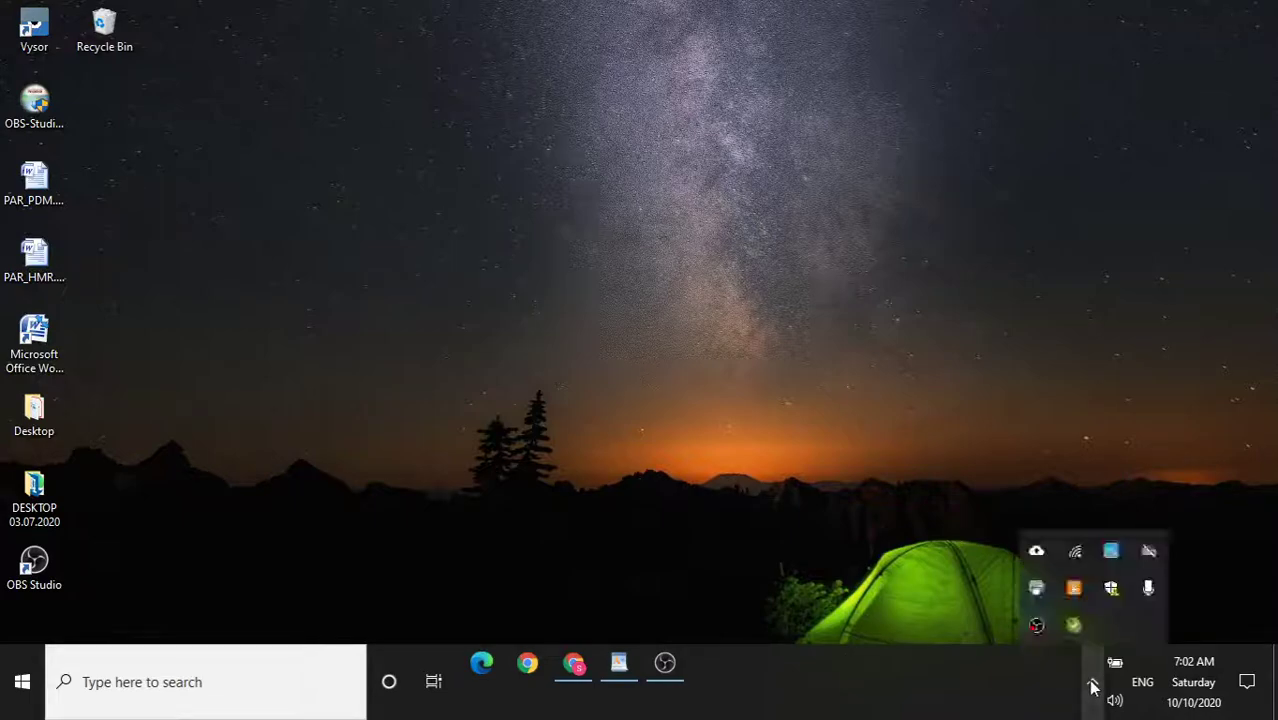
right_click(1037, 628)
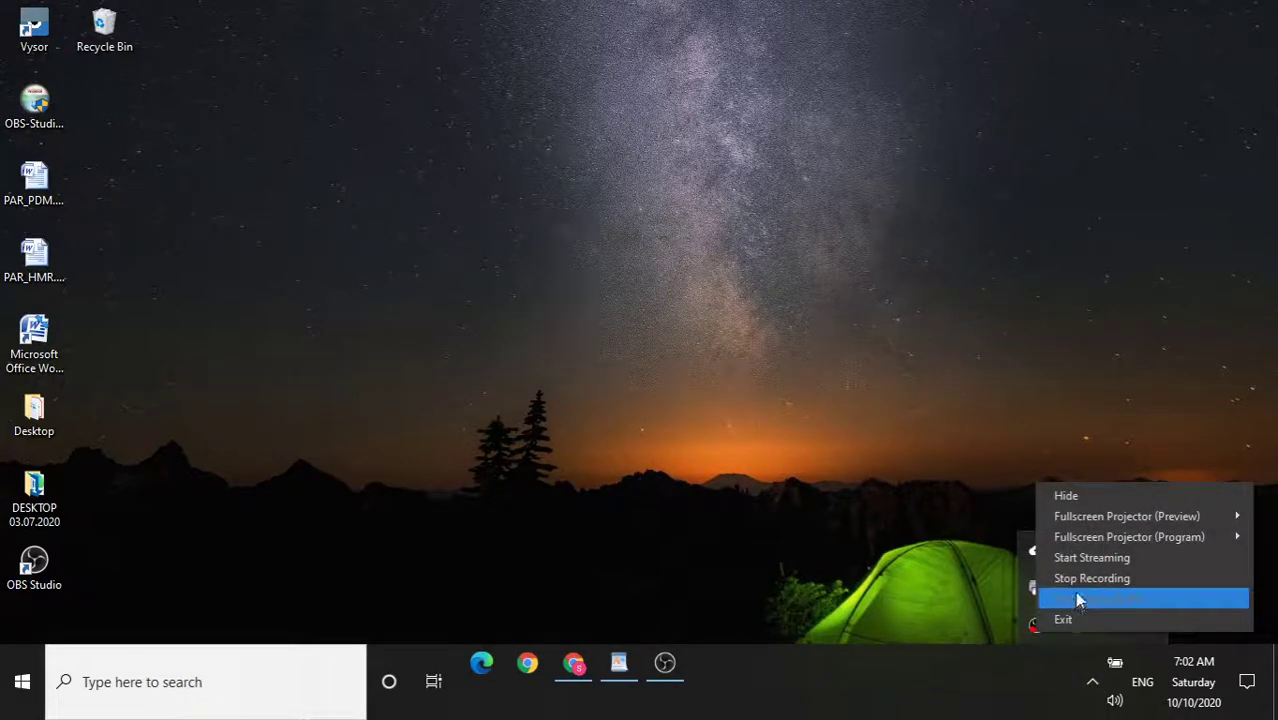